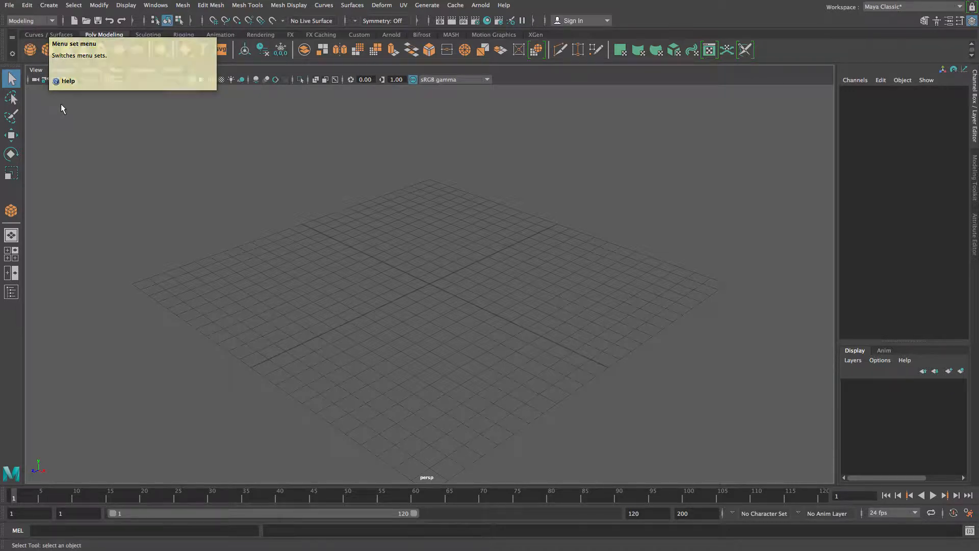
Create a flat polygon cylinder near the grid's centre, about 5.83 in radius and 0.19 high.
click(66, 49)
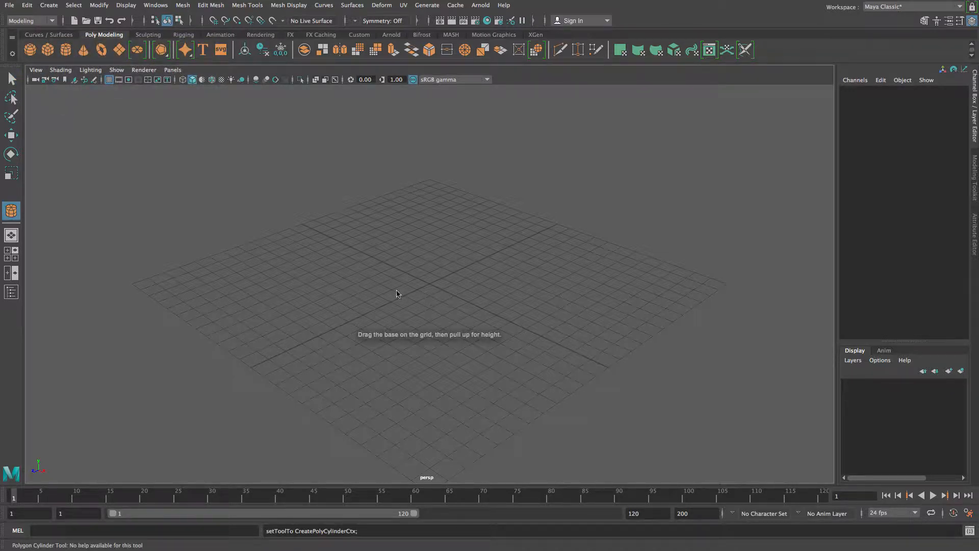
drag(391, 289, 459, 286)
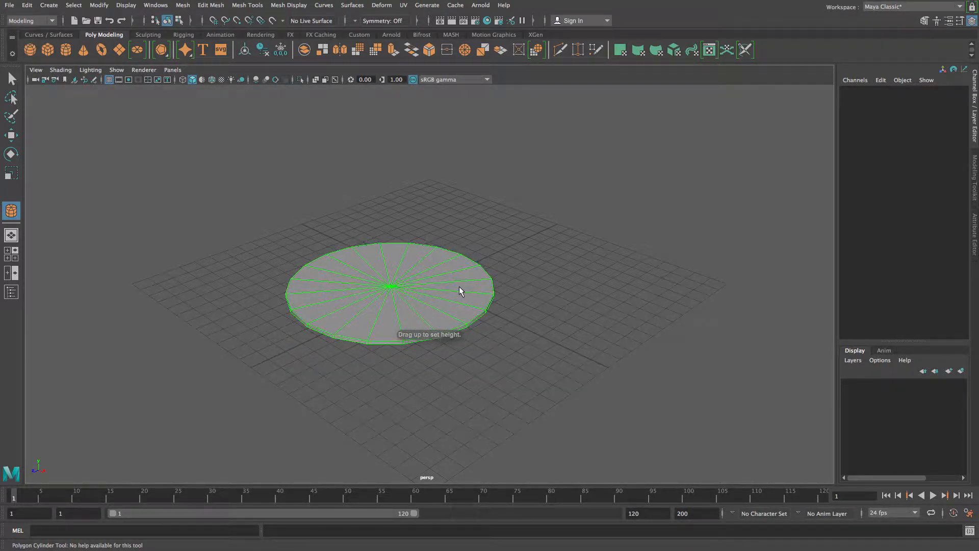
key(q)
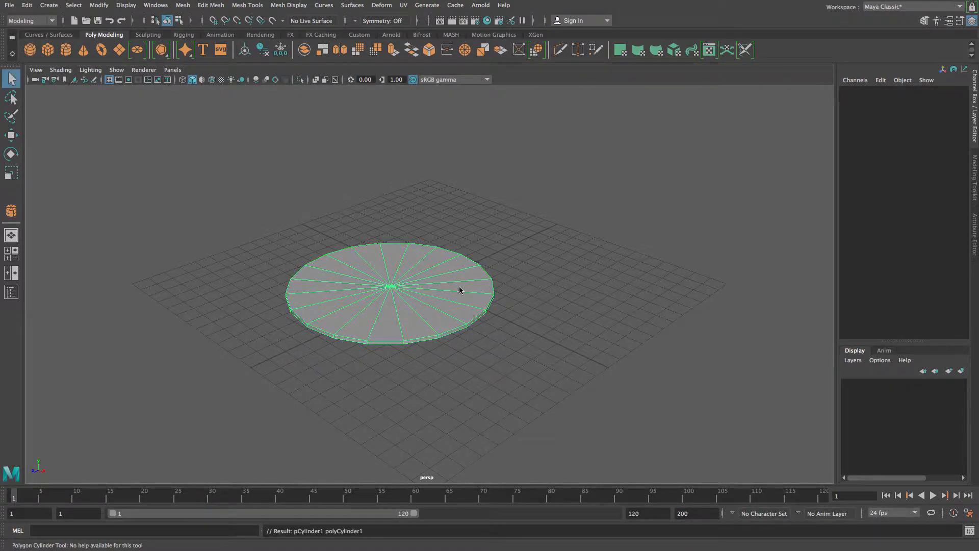
Set the cylinder's Subdivisions Axis to 8 for an octagonal outline.
alt+drag(444, 346, 484, 363)
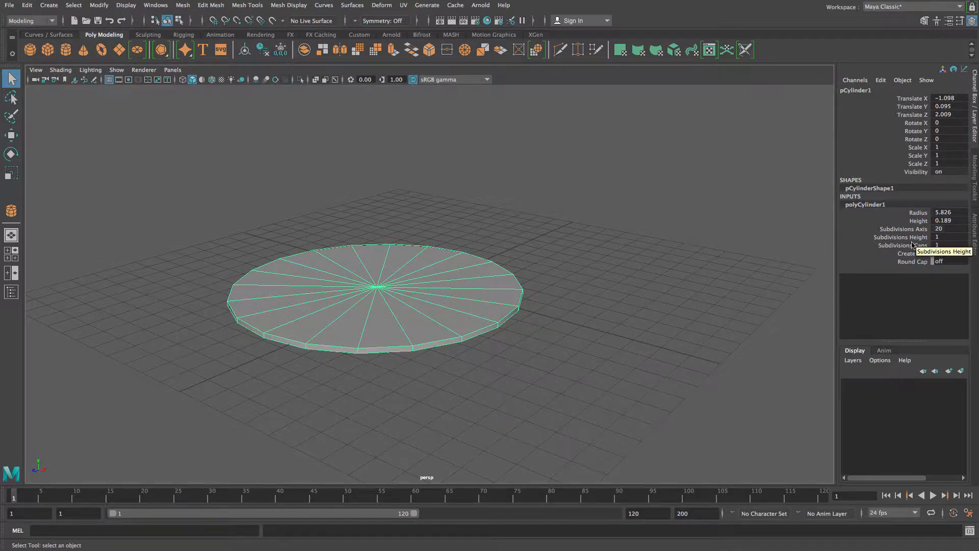
click(945, 228)
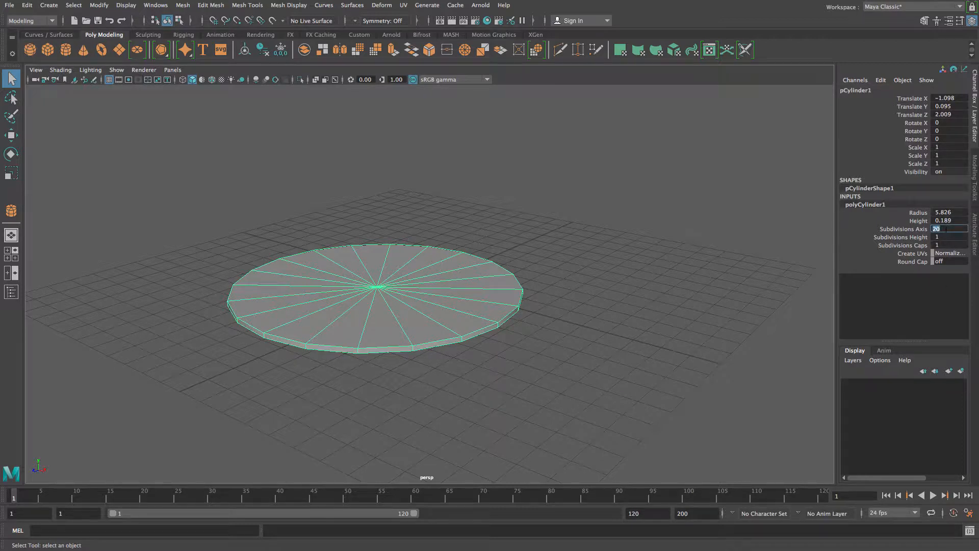
text(8)
key(Return)
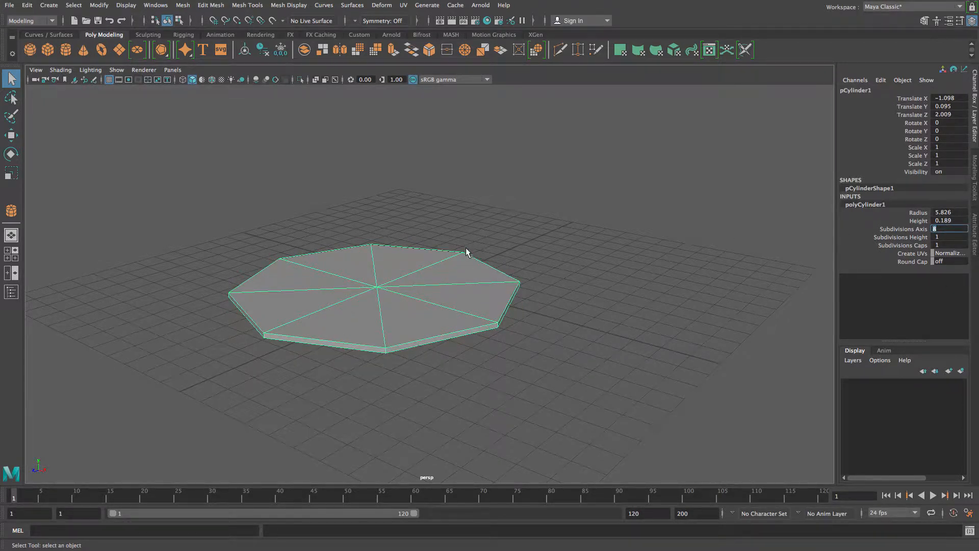
Duplicate the octagonal disc and raise the copy to a Translate Y of about 0.396.
scroll(381, 293, up, 4)
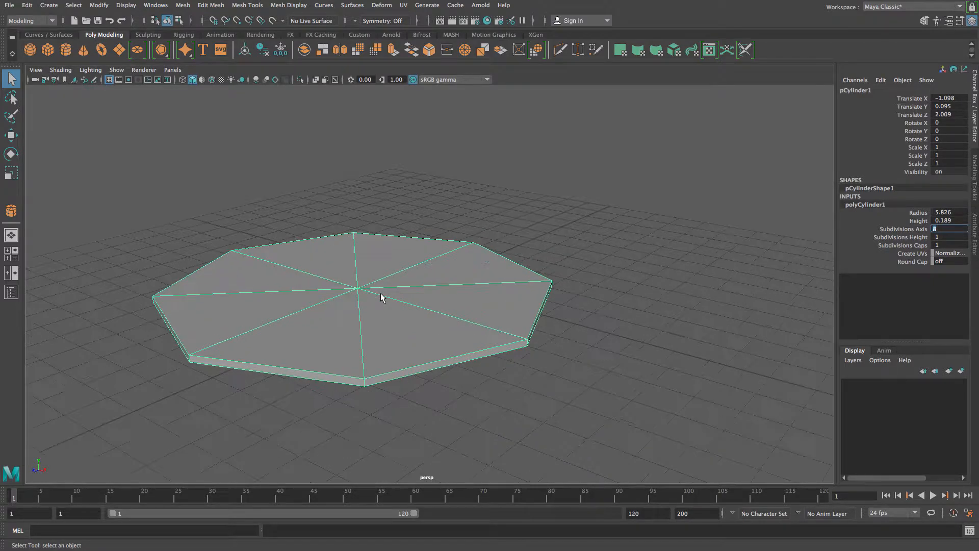
alt+drag(360, 335, 348, 349)
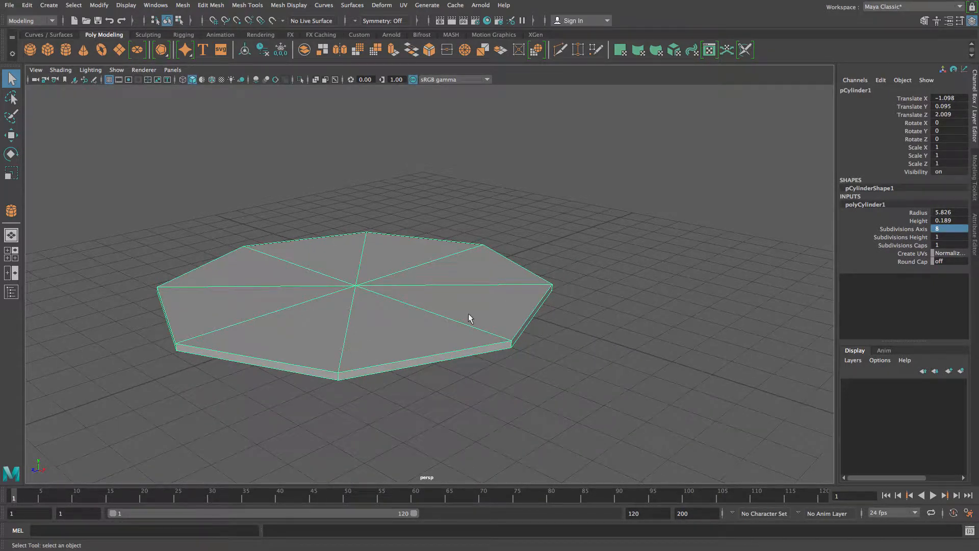
alt+drag(444, 313, 464, 312)
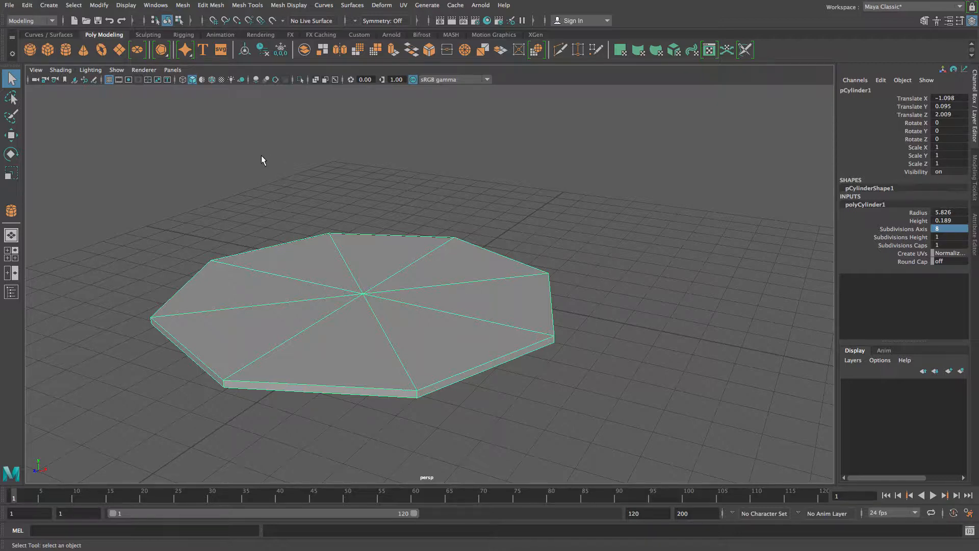
click(27, 5)
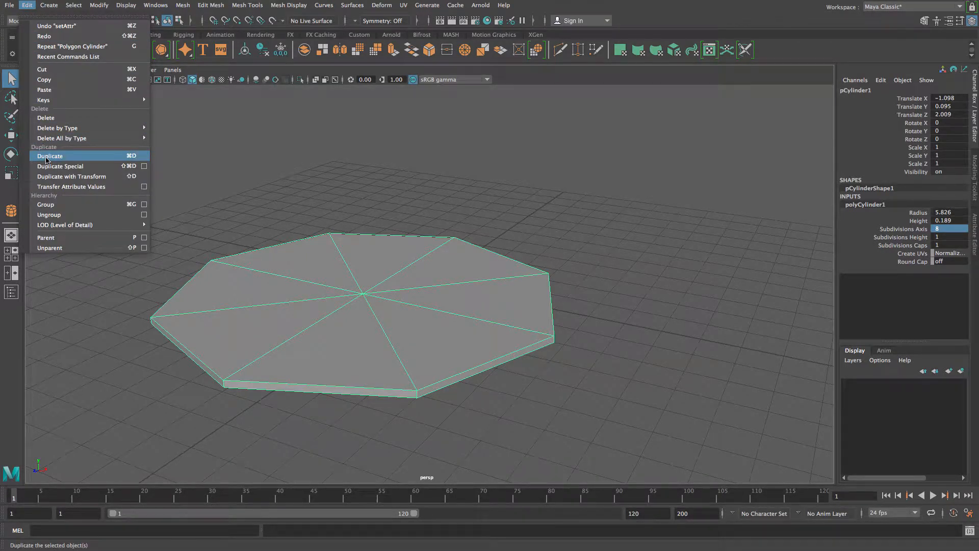
click(129, 160)
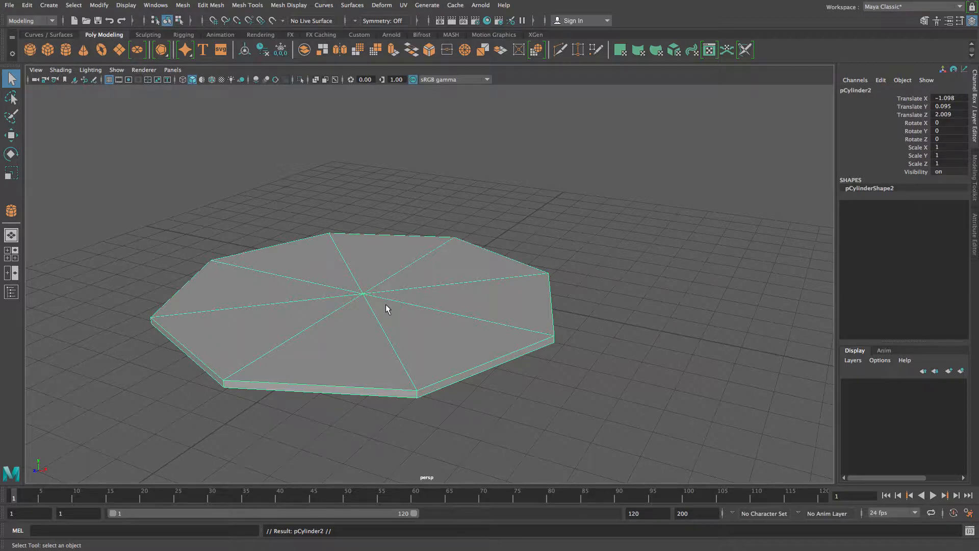
key(w)
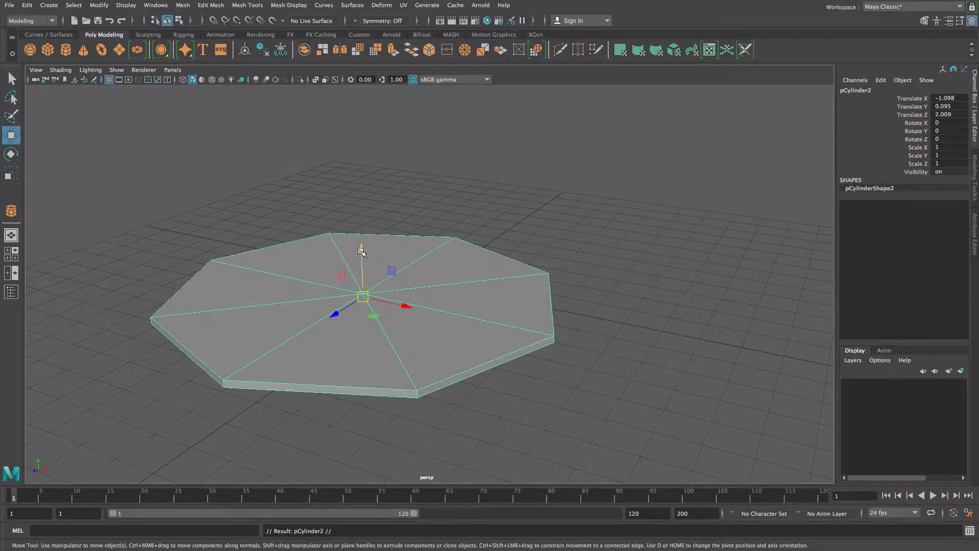
mouse_move(361, 251)
mouse_down()
mouse_move(359, 202)
mouse_move(363, 241)
mouse_up()
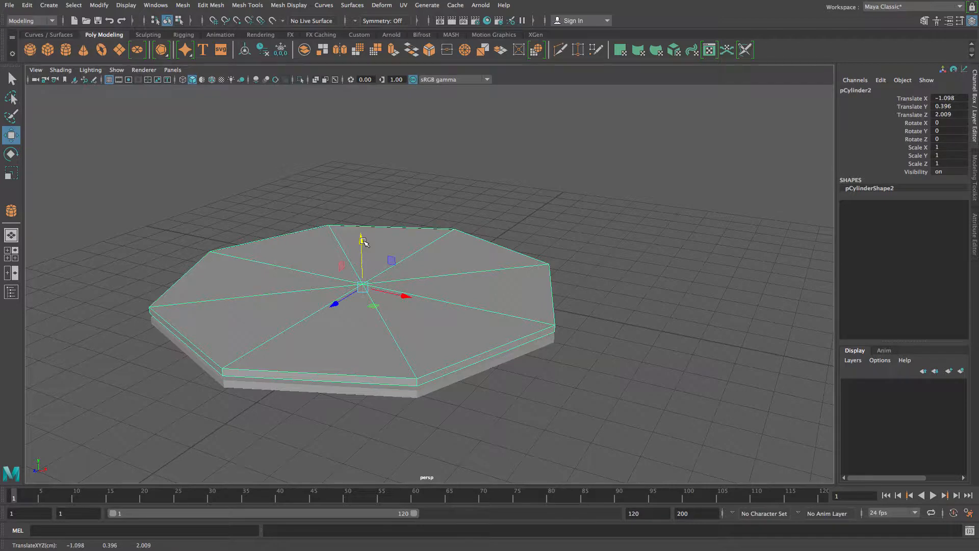
Scale the raised copy uniformly to about 0.959 so it forms a smaller step above the base.
key(r)
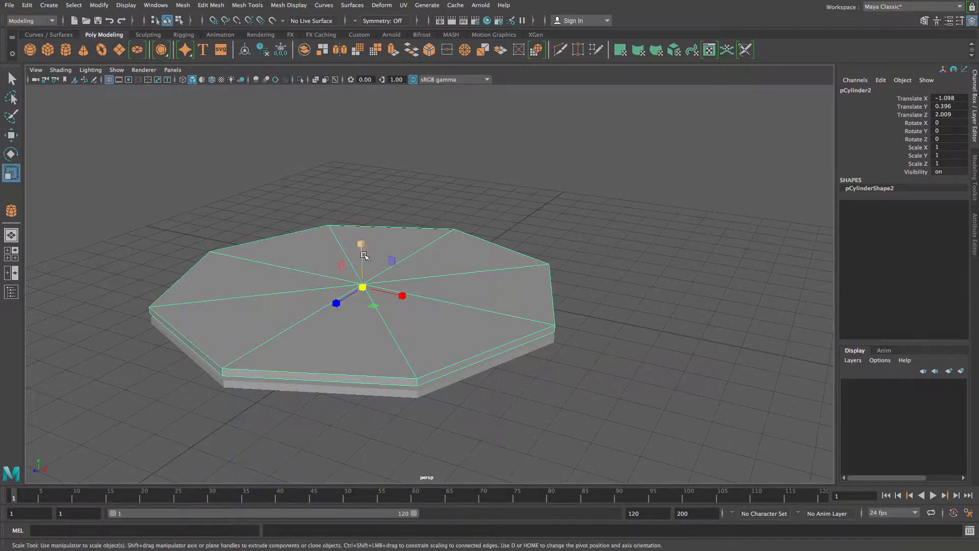
drag(362, 287, 352, 289)
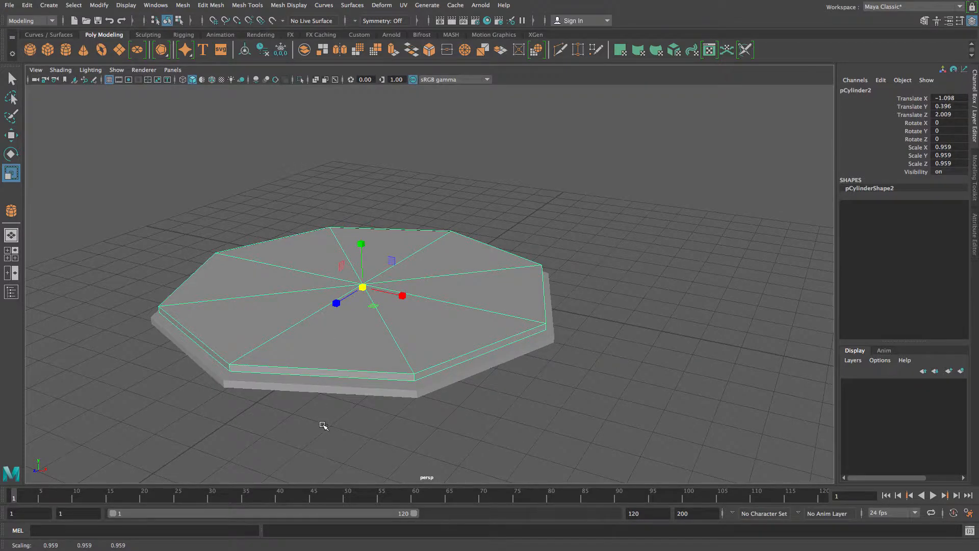
alt+drag(324, 424, 325, 417)
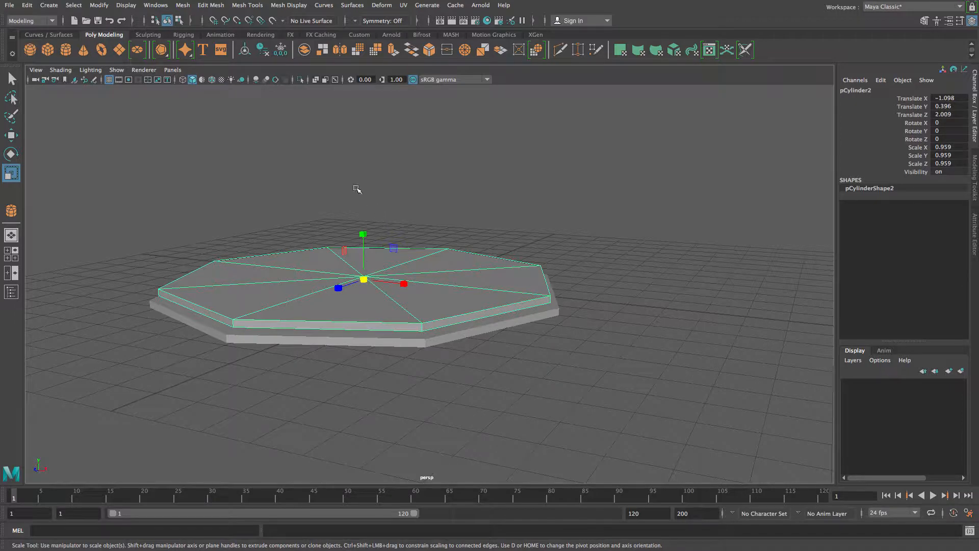
Stack 16 more progressively smaller steps upward by repeating Duplicate with Transform on the scaled copy.
click(27, 5)
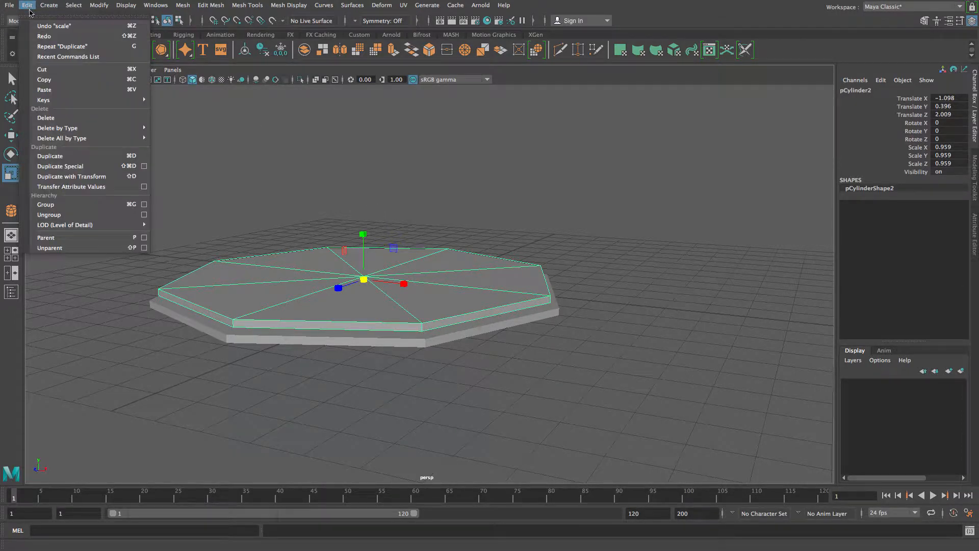
click(53, 176)
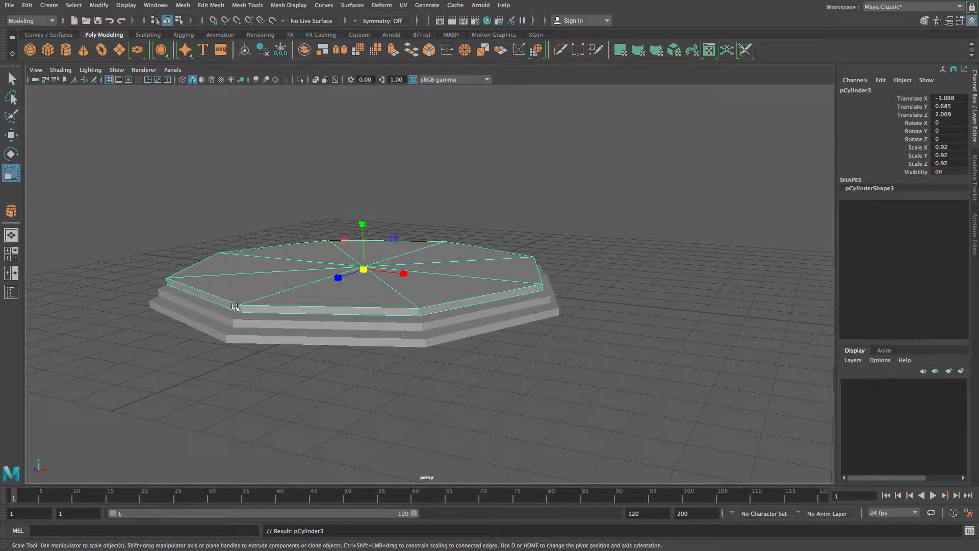
click(27, 5)
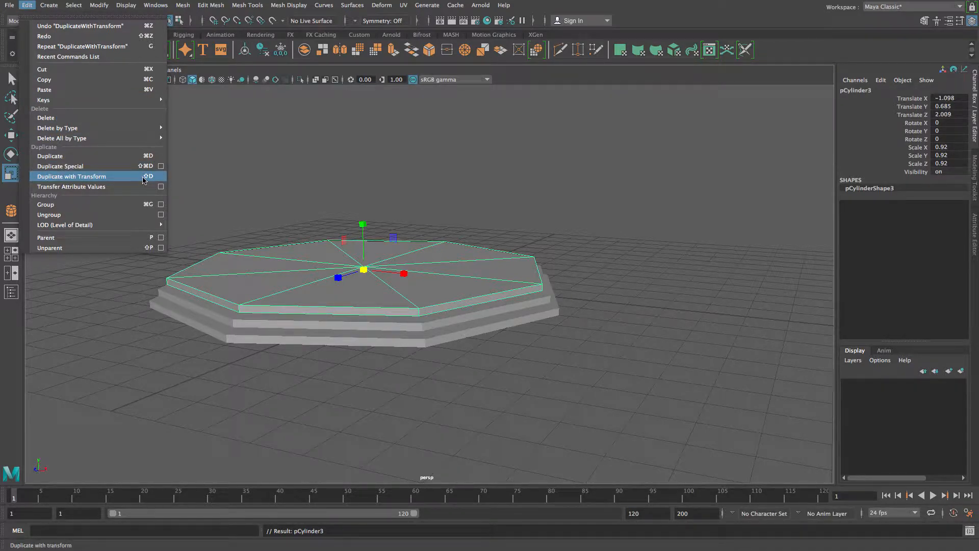
click(72, 176)
key(shift+d)
key(shift+d)
key(shift+d)
key(shift+d)
key(shift+d)
key(shift+d)
key(shift+d)
key(shift+d)
key(shift+d)
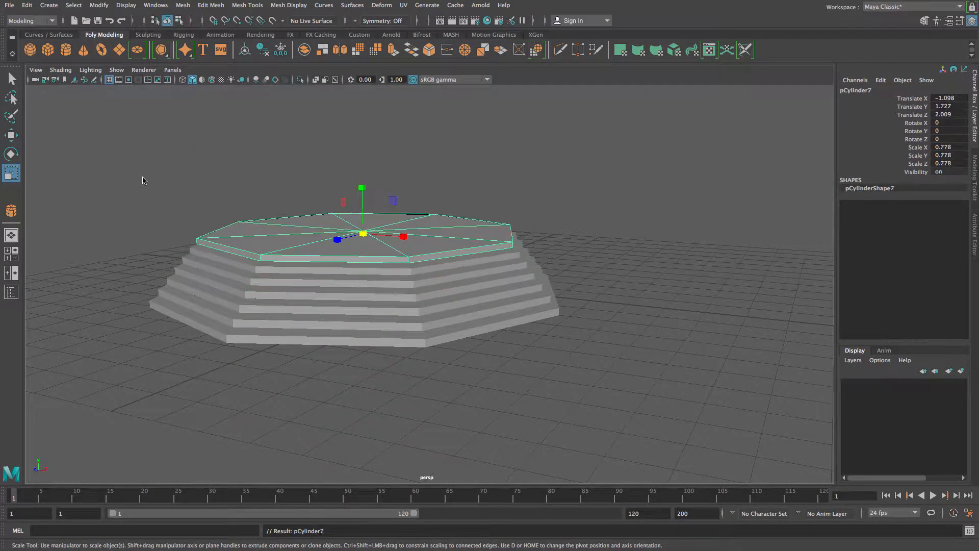
key(shift+d)
key(shift+d)
key(shift+d)
key(shift+d)
key(shift+d)
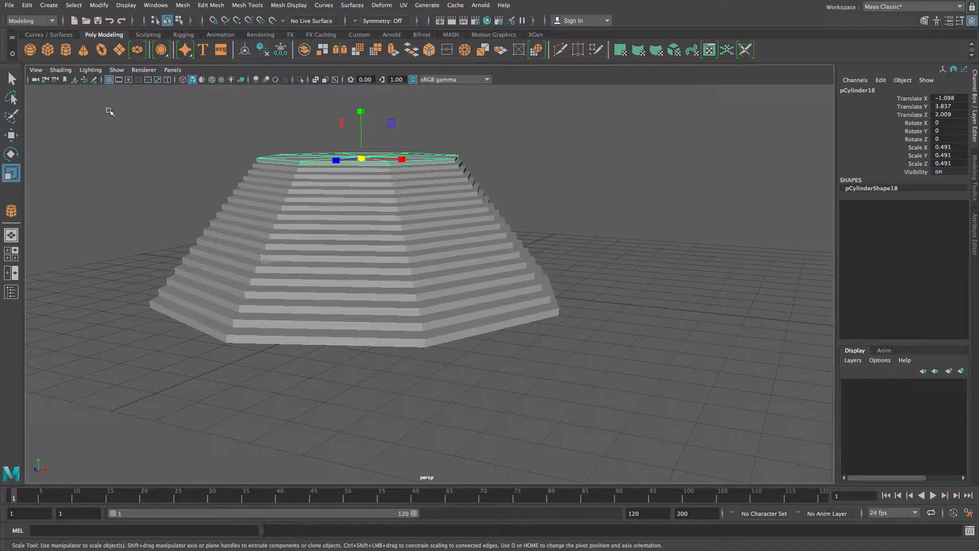
Delete all the stacked copies, keeping only the original base disc.
drag(110, 111, 545, 303)
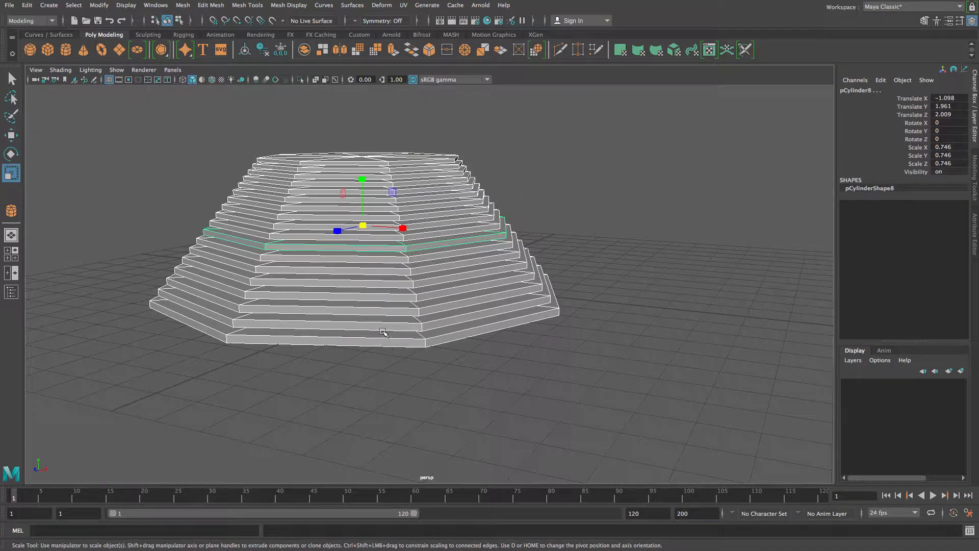
ctrl+click(369, 331)
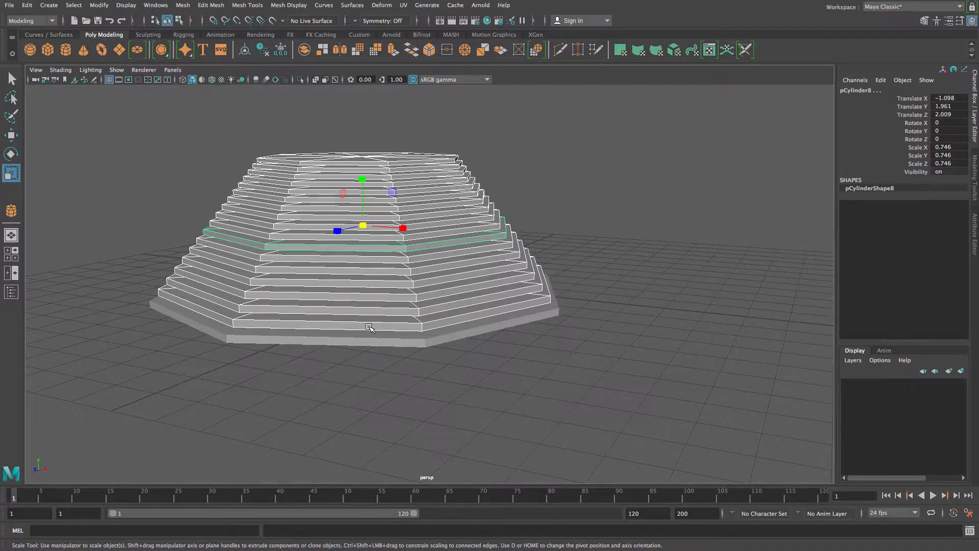
key(Delete)
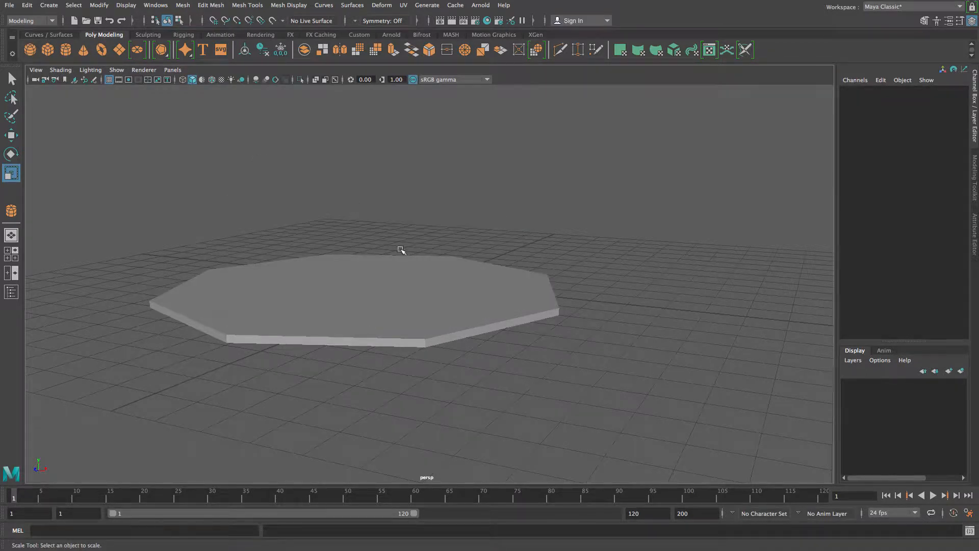
Open the Duplicate Special options for the base disc and keep the dialog clear of the model.
click(359, 323)
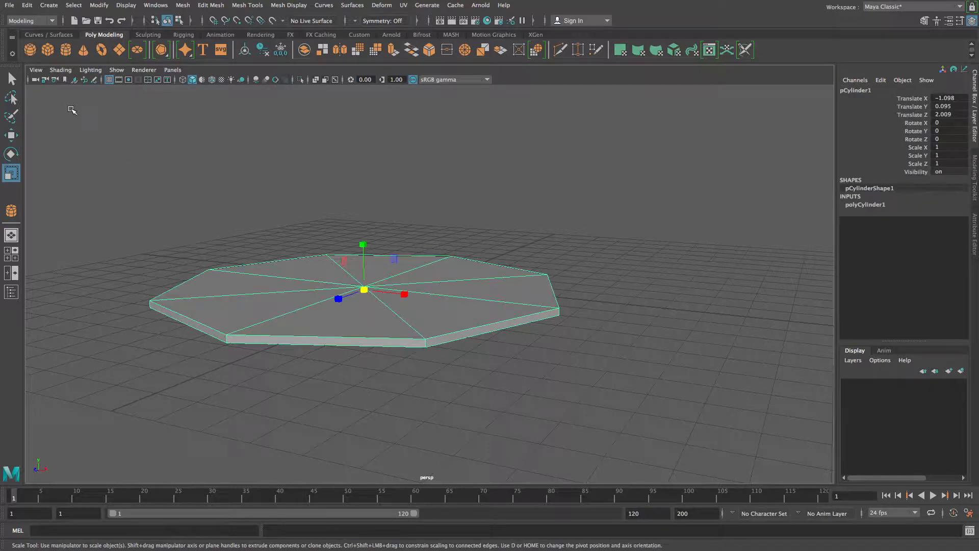
click(27, 5)
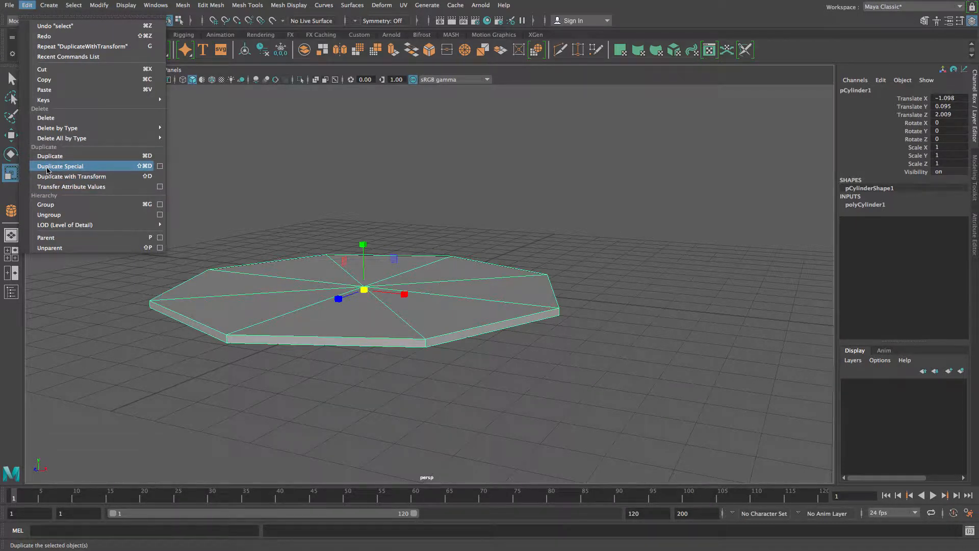
click(160, 168)
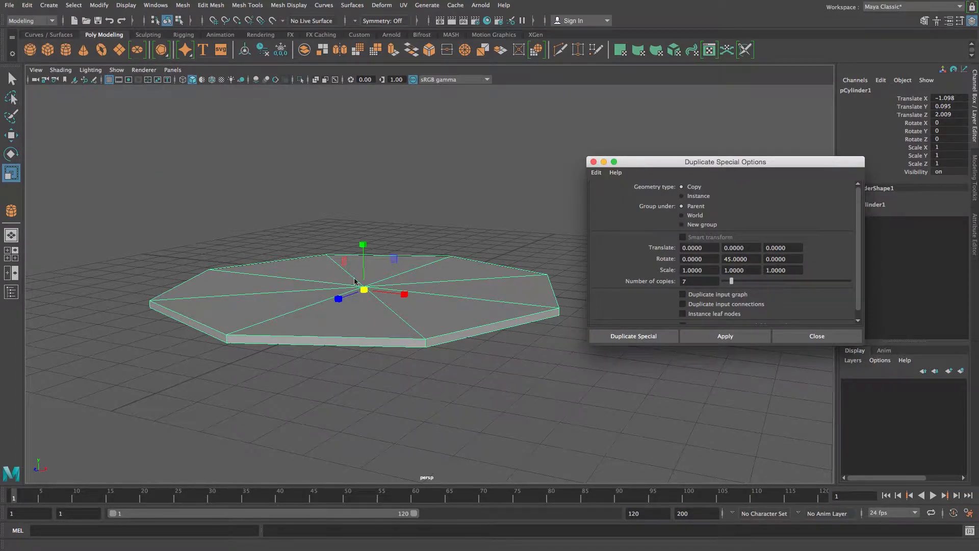
drag(647, 167, 606, 88)
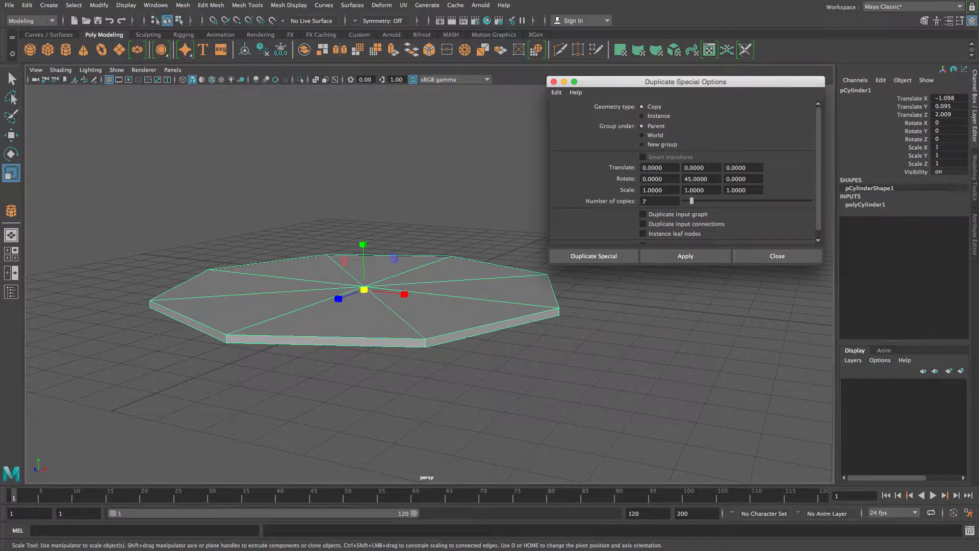
Set the Y translation of the Duplicate Special copies to 1.
drag(710, 167, 683, 167)
text(1)
click(749, 167)
Set the copies' Y translation to the disc's height of 0.189 and their Y rotation to 0.
click(858, 206)
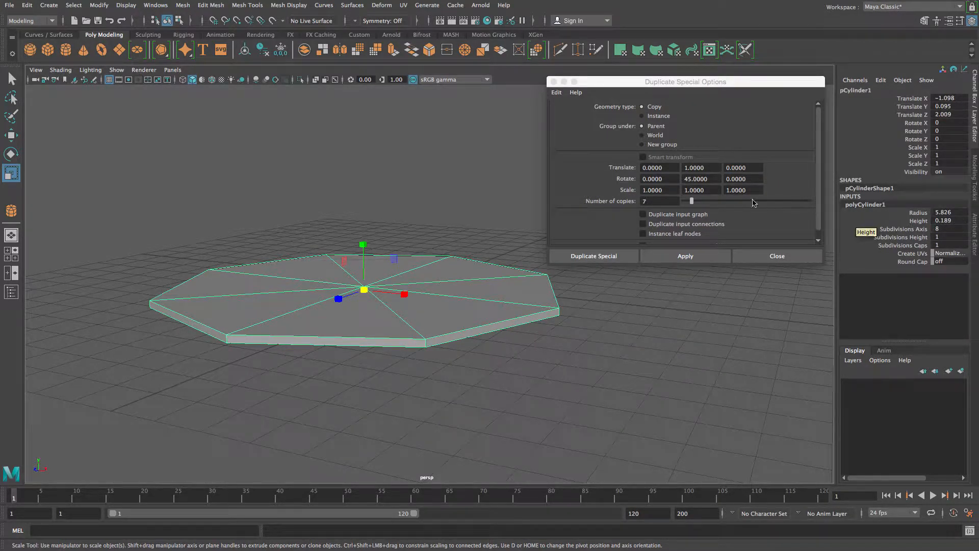
click(709, 167)
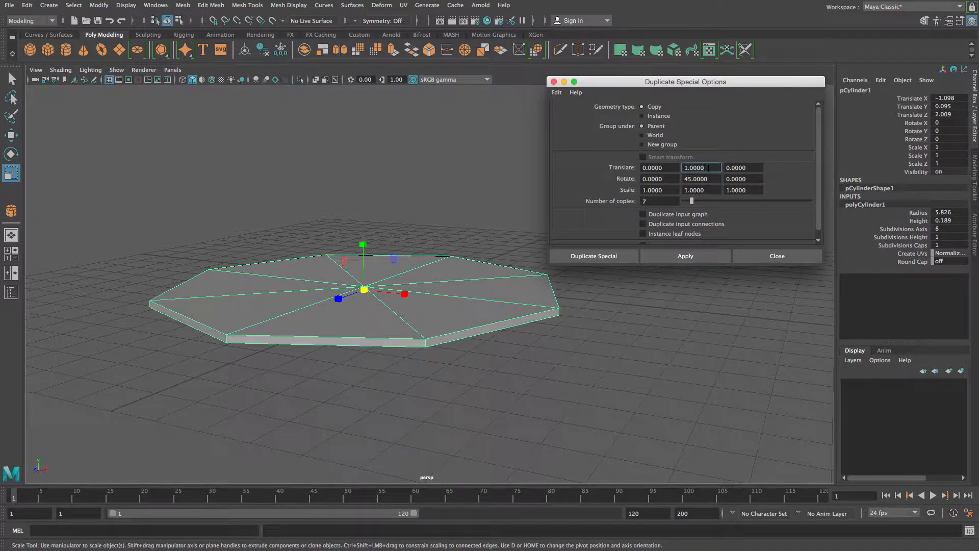
drag(708, 168, 676, 167)
text(.189)
double_click(696, 179)
text(0)
Set the copies' X and Z scale to 0.9 in the Duplicate Special options.
click(667, 188)
text(.9)
click(753, 191)
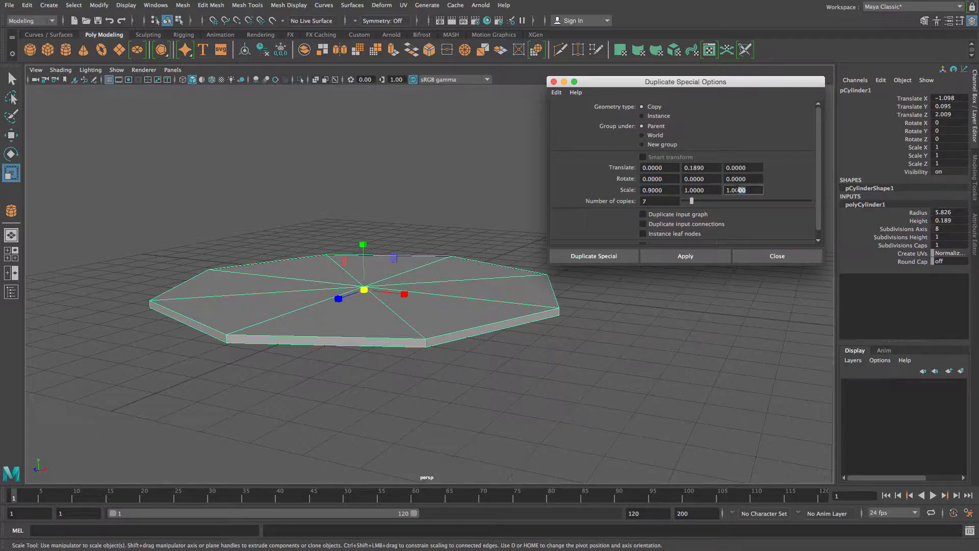
text(.9)
Set the number of copies to 10, apply Duplicate Special to build the stepped pyramid, and close the options.
click(653, 201)
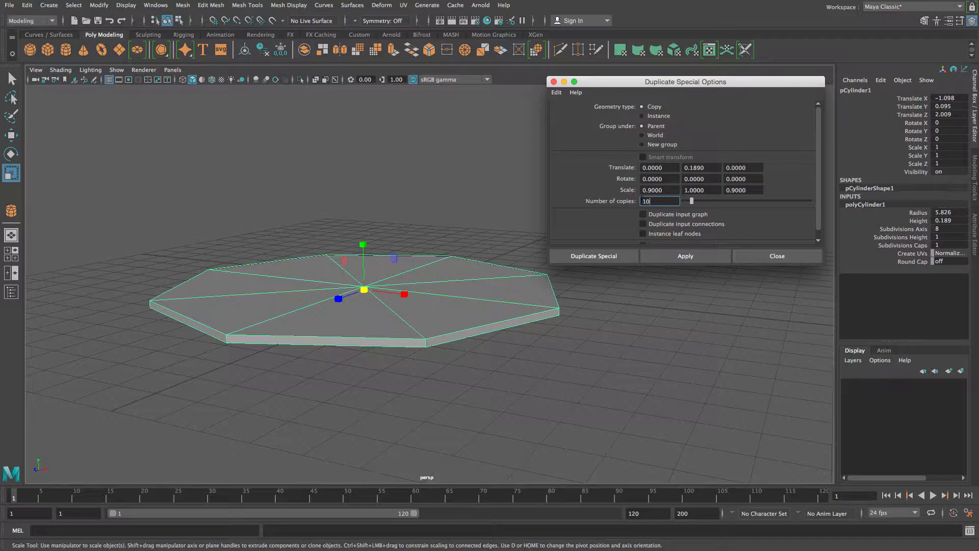
click(675, 254)
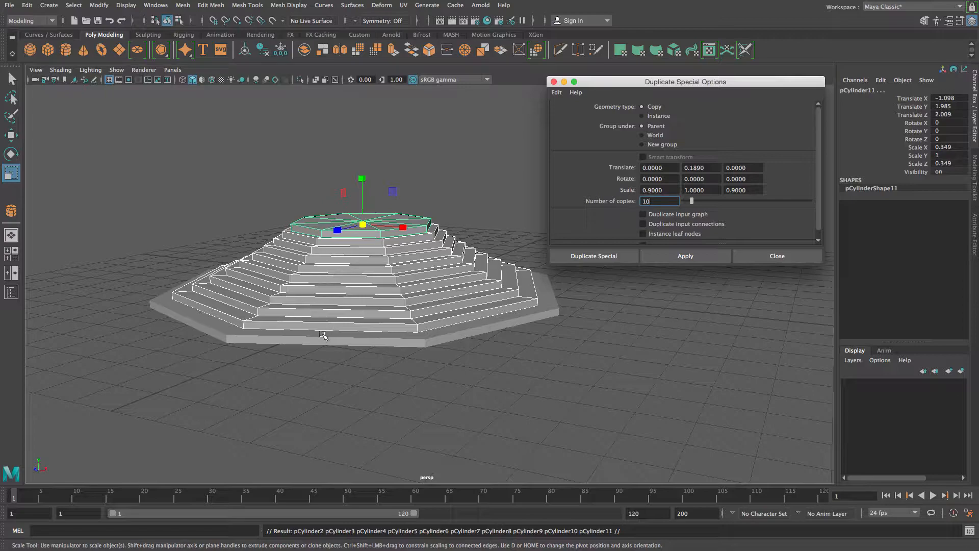
alt+drag(323, 335, 331, 376)
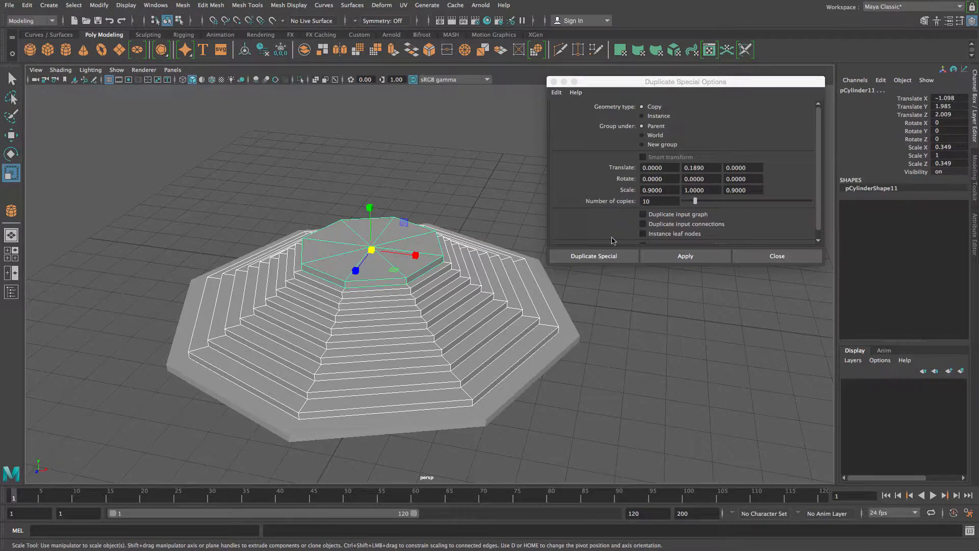
click(749, 262)
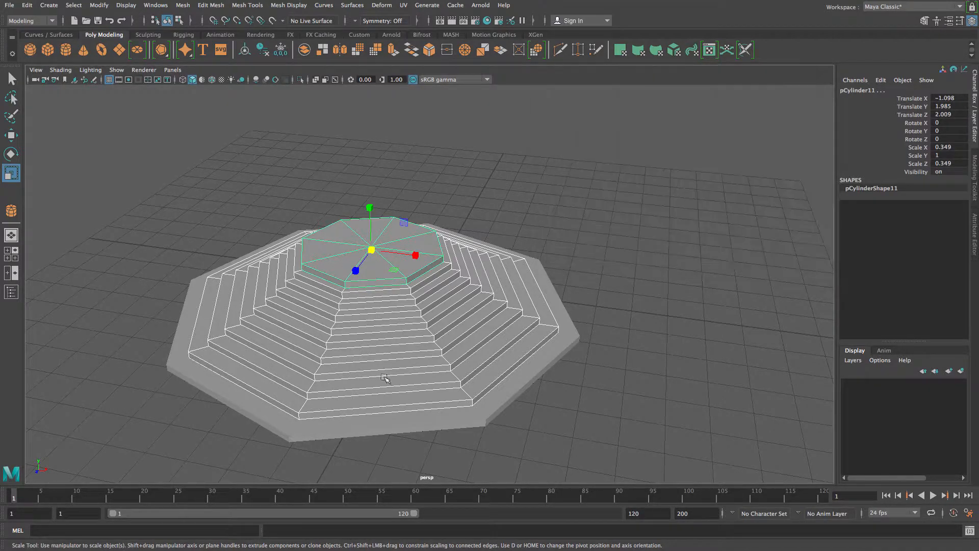
Delete the upper tiers of the stepped pyramid, keeping only the lowest three as a platform.
alt+drag(383, 430, 393, 414)
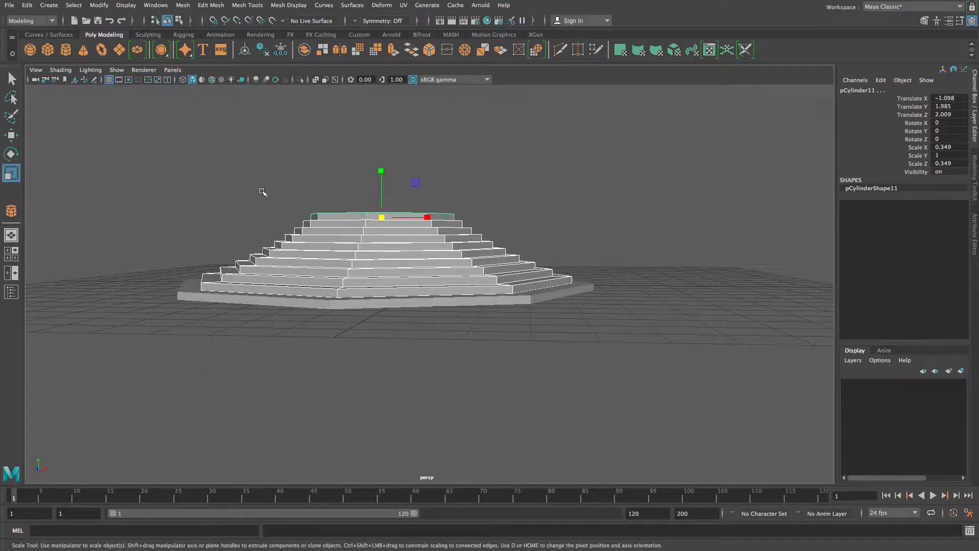
drag(233, 167, 474, 260)
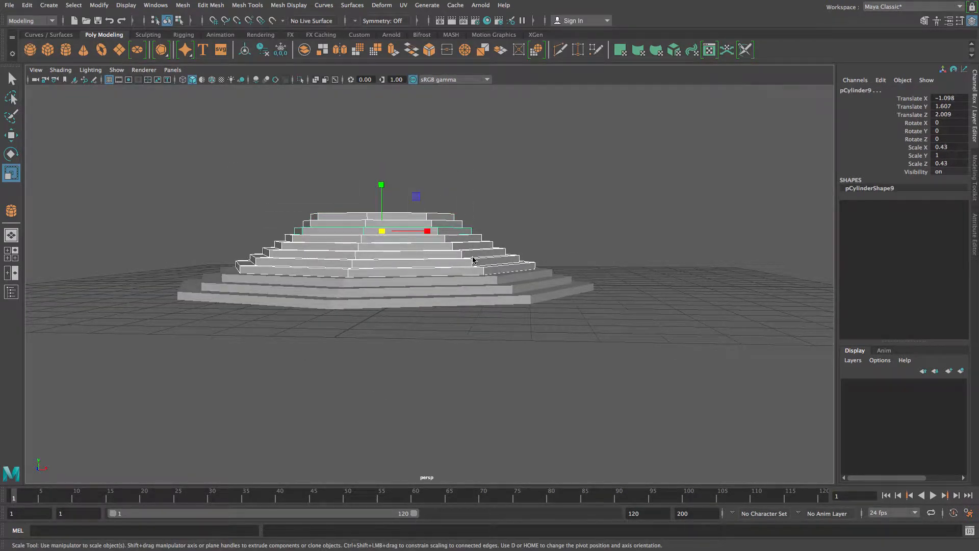
key(Delete)
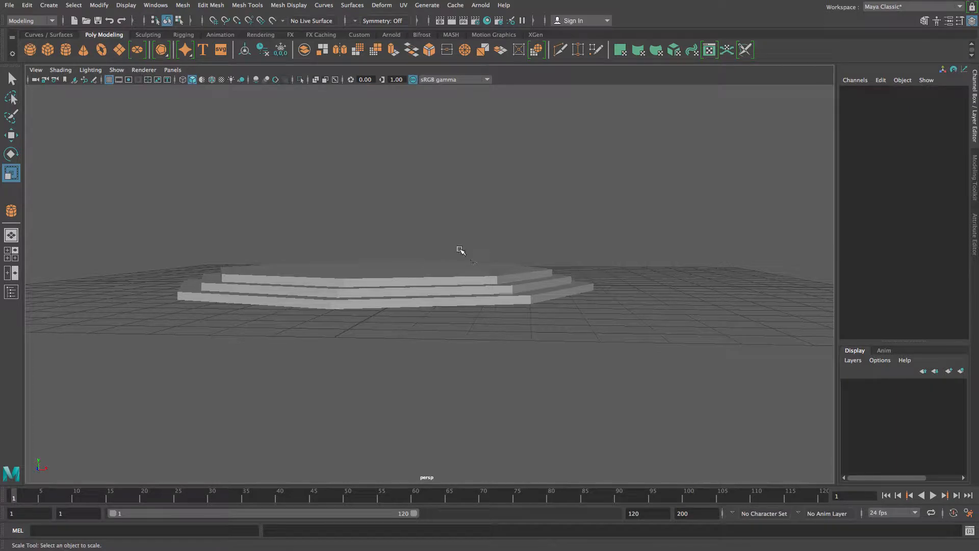
alt+drag(440, 337, 472, 354)
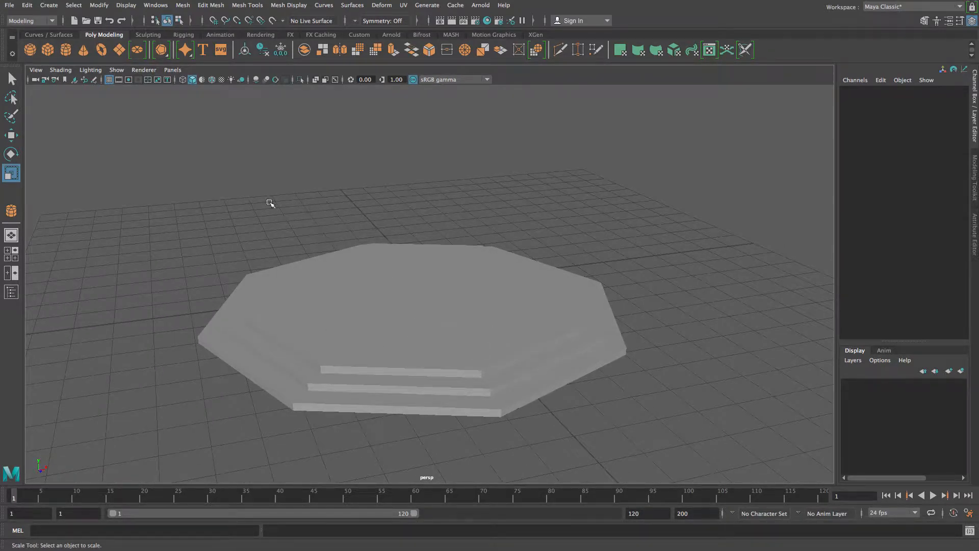
Draw a polygon cylinder beside the platform as a column, about 0.48 in radius and 4.98 high.
click(15, 258)
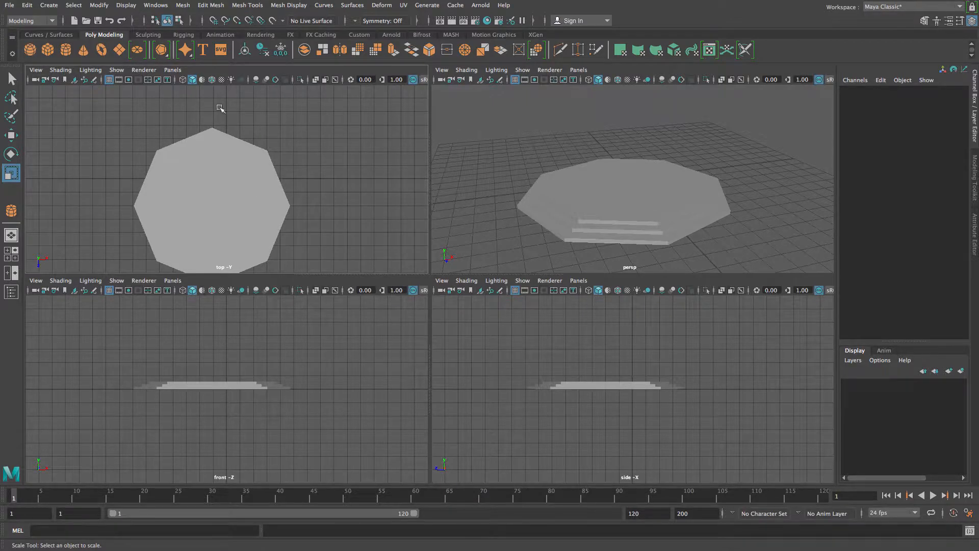
click(67, 50)
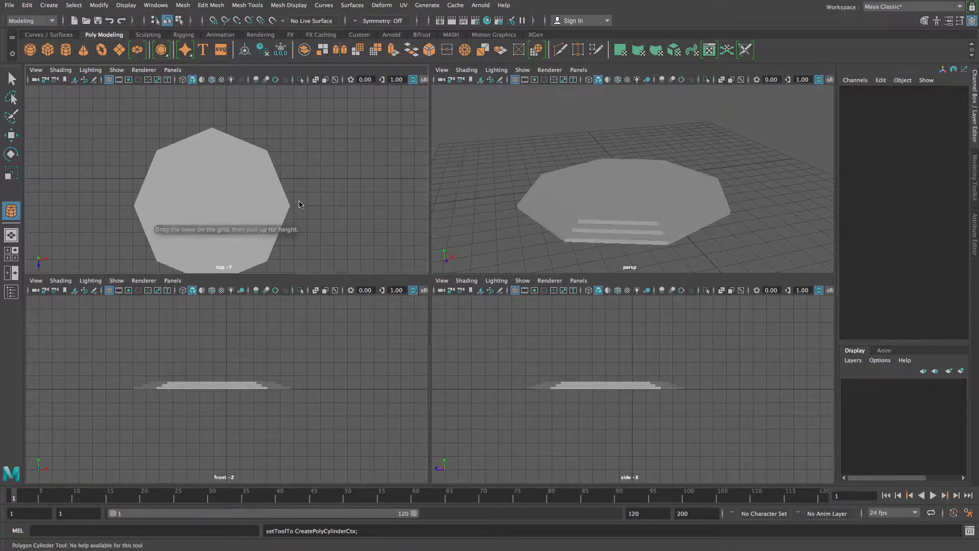
mouse_move(301, 202)
mouse_down()
mouse_move(311, 213)
mouse_move(307, 207)
mouse_up()
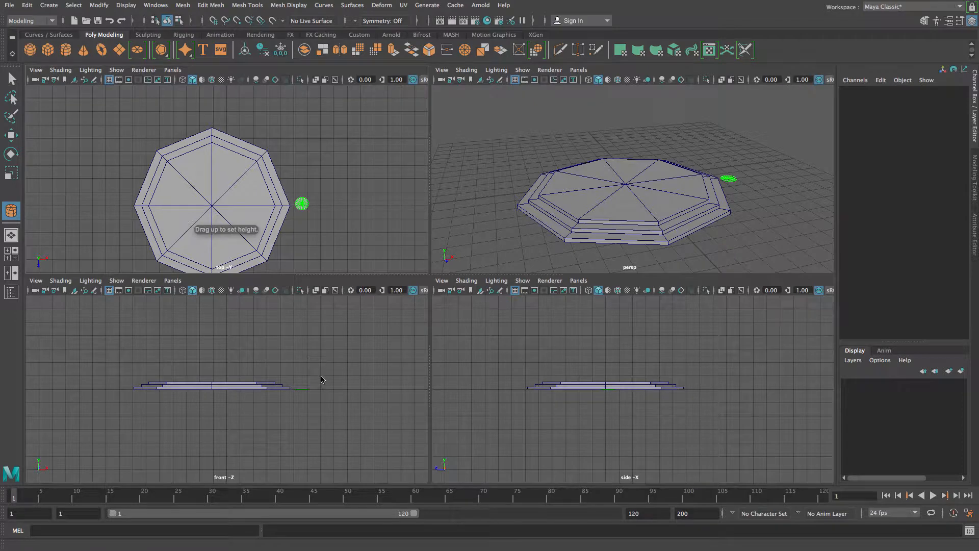
drag(320, 388, 319, 322)
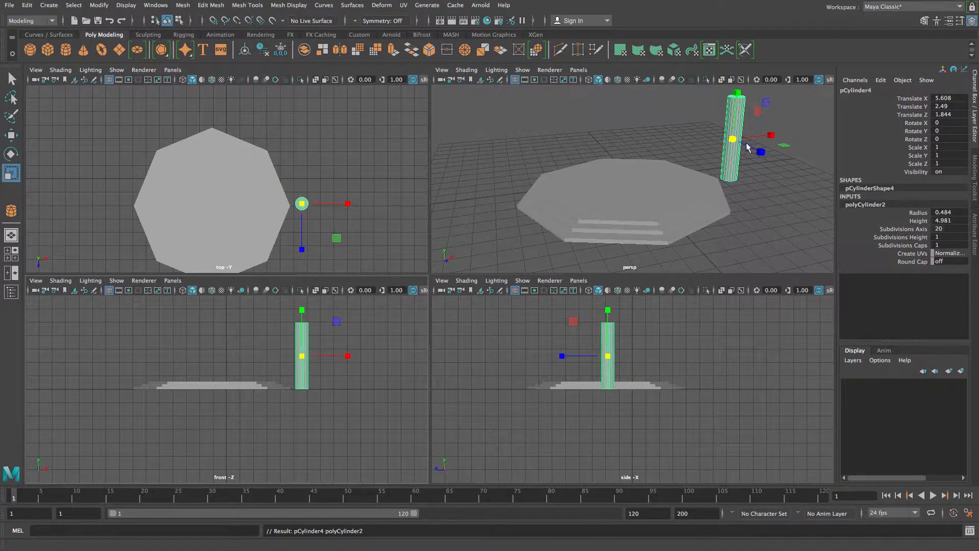
Move the column onto the platform near a corner of the top octagon, at about X 2.99 and Z 2.0.
key(w)
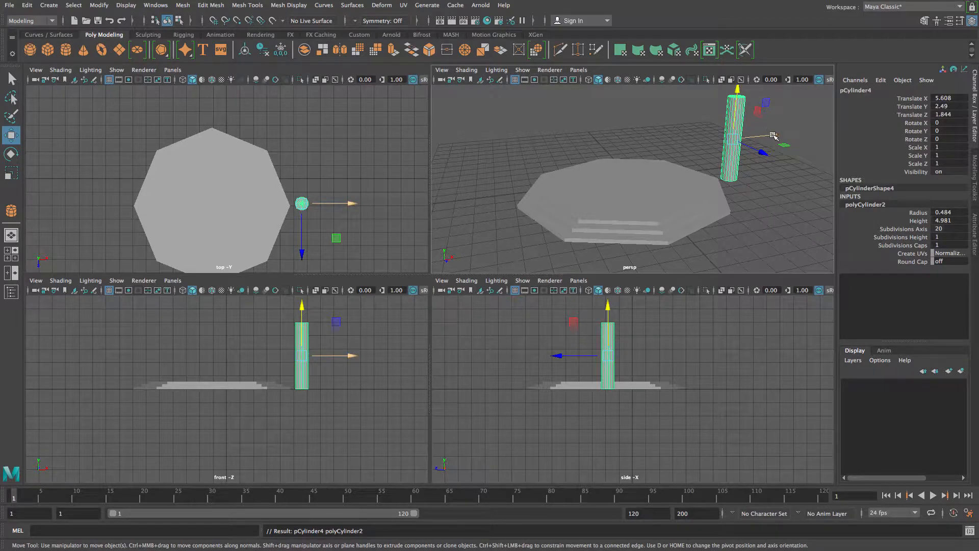
drag(765, 135, 714, 143)
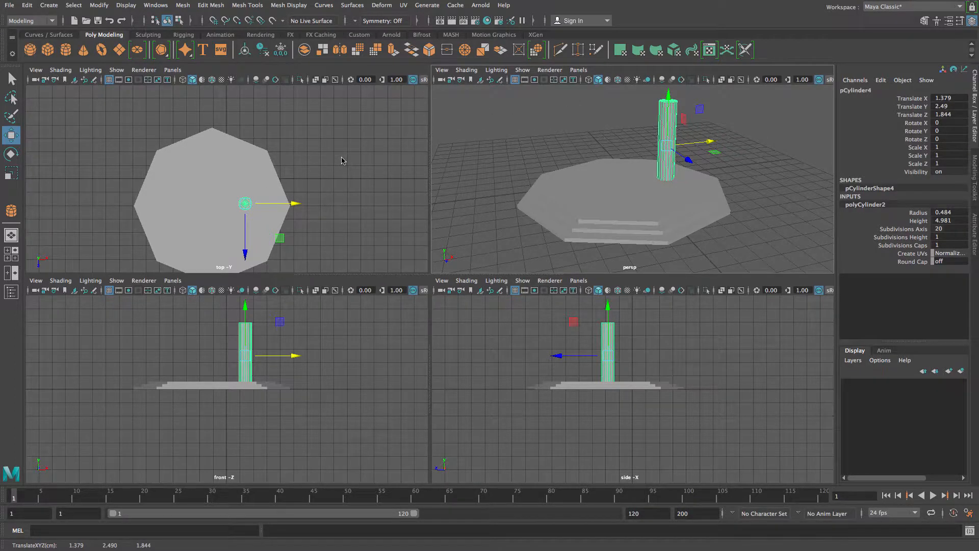
key(space)
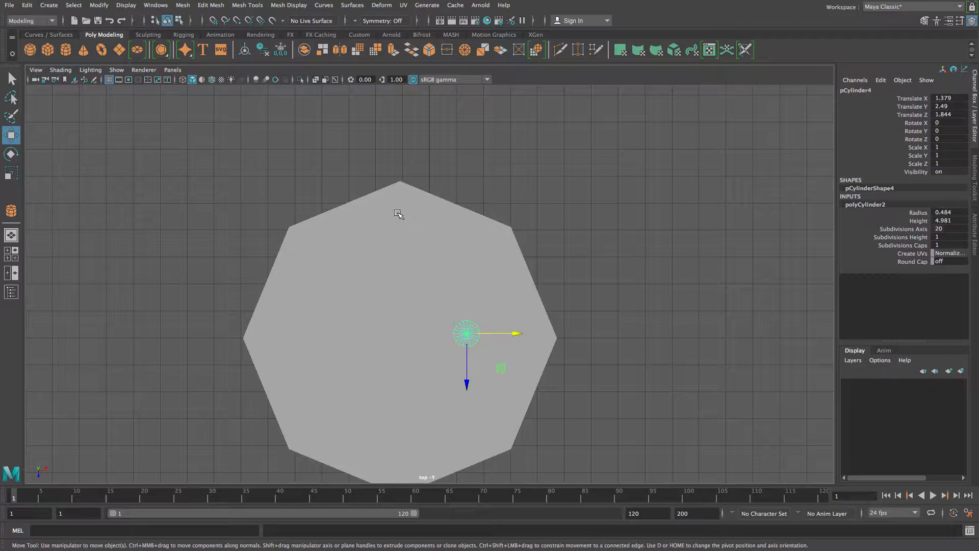
key(4)
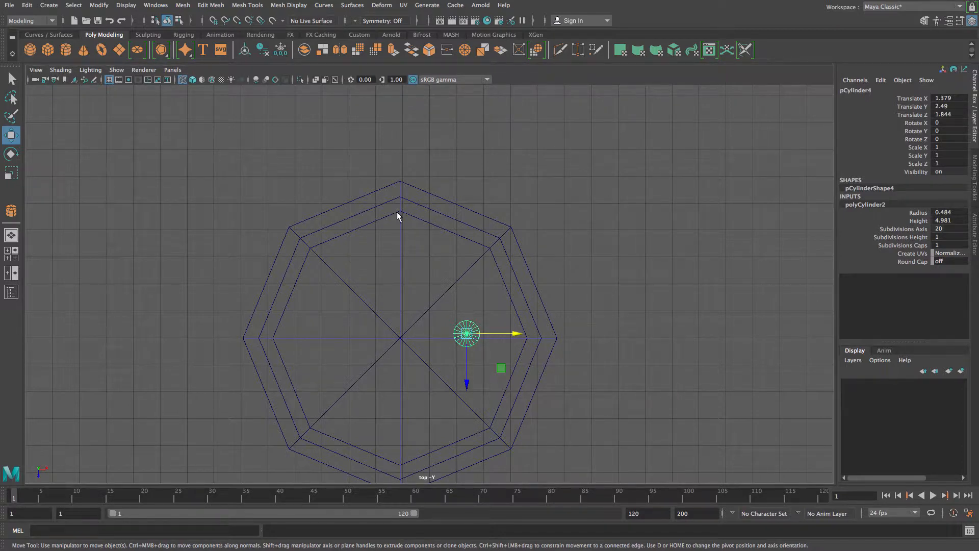
key(5)
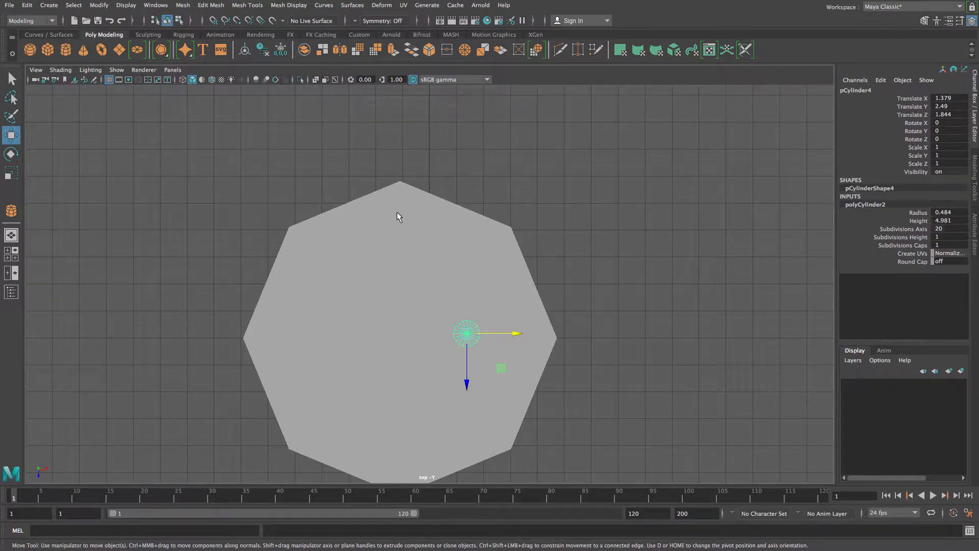
key(4)
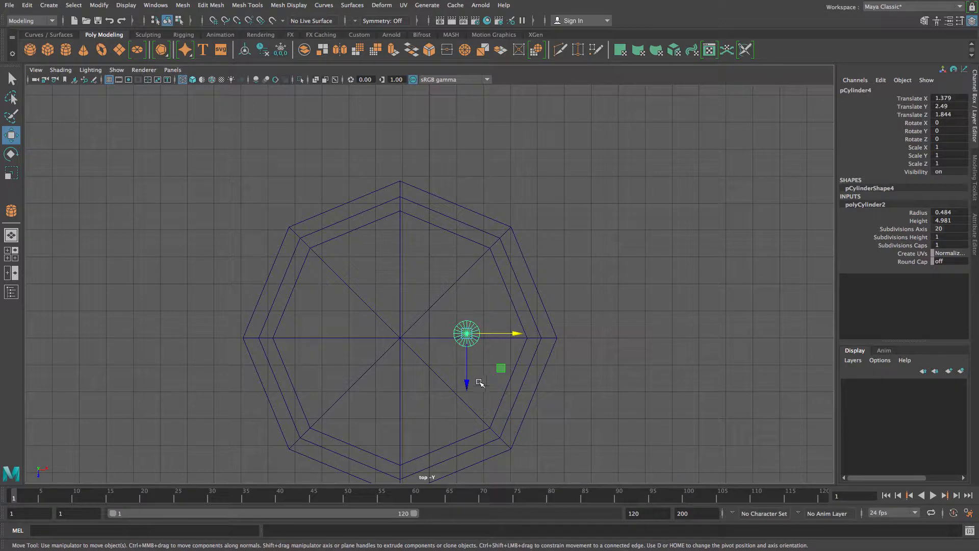
drag(468, 335, 512, 340)
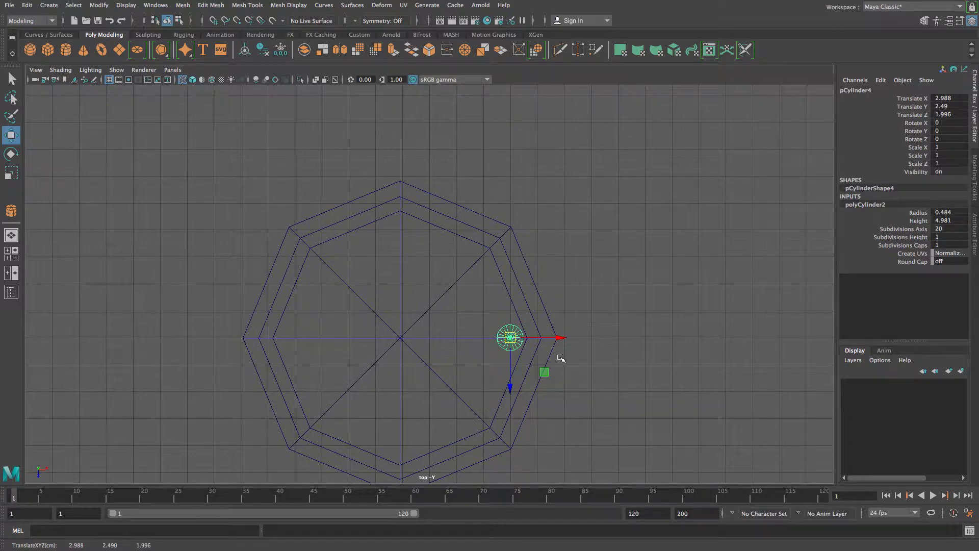
Draw a polygon cube next to the column's foot, about 1.07 wide and deep and 0.88 high.
key(space)
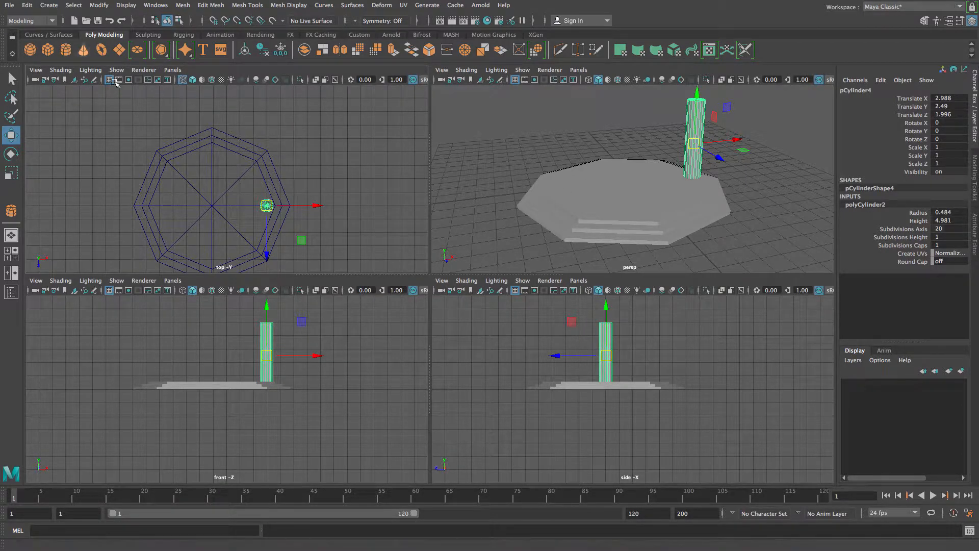
scroll(248, 181, up, 5)
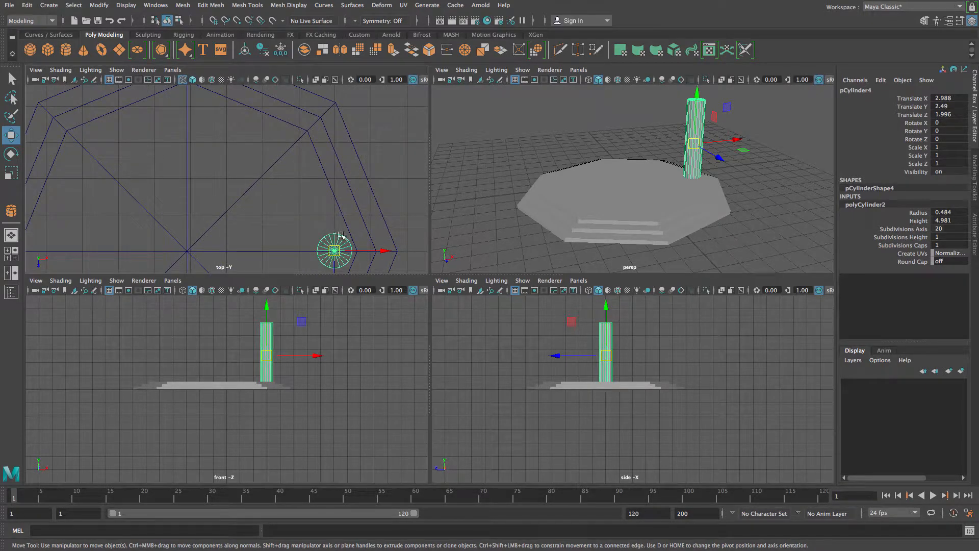
alt+middle_drag(331, 238, 292, 182)
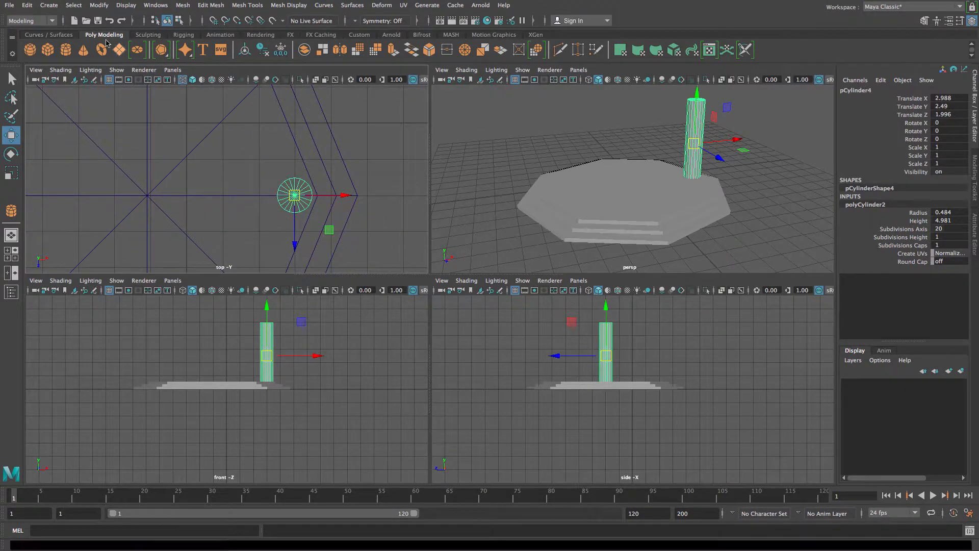
click(48, 50)
drag(235, 180, 267, 220)
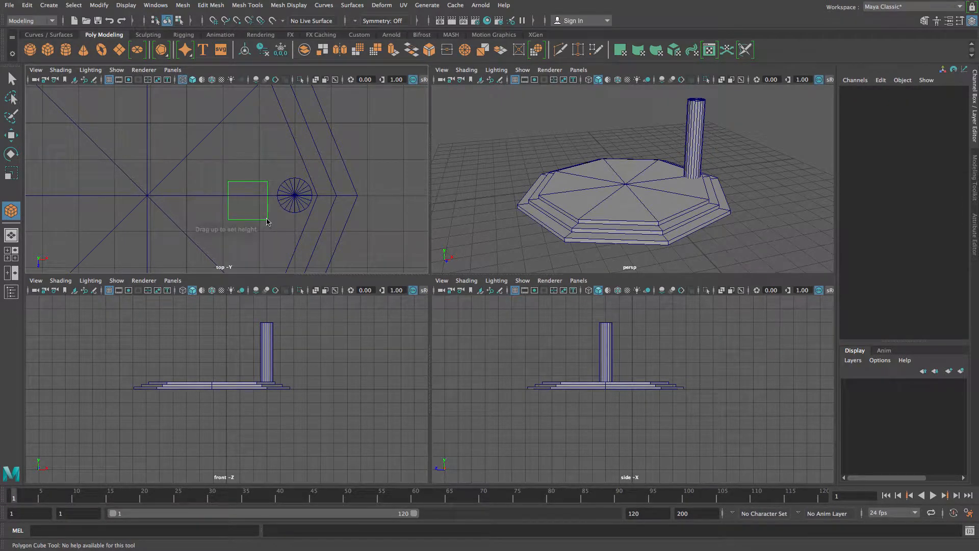
drag(299, 385, 300, 377)
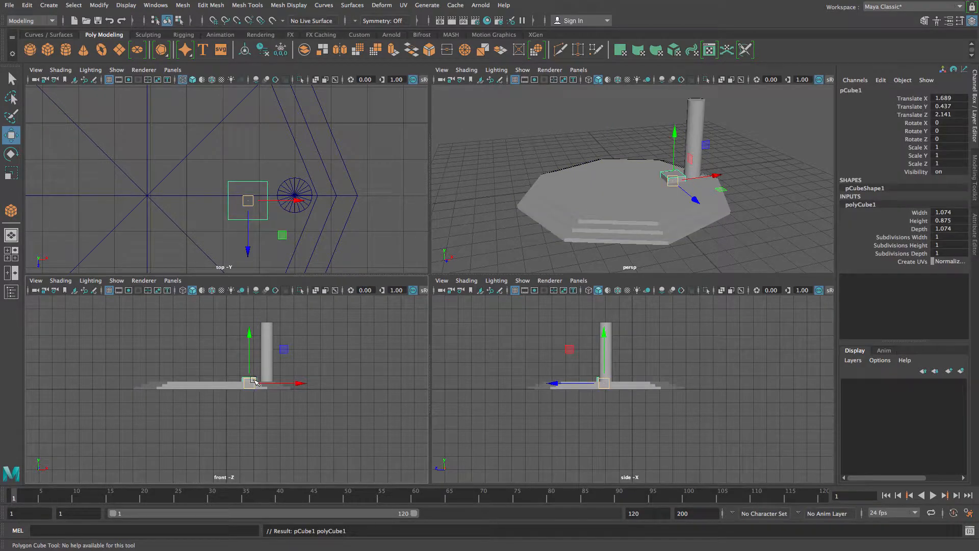
Place the cube under the column at about X 2.83 and Z 2.0, and shift the column to about X 2.86.
drag(250, 203, 336, 196)
key(ctrl+z)
click(298, 207)
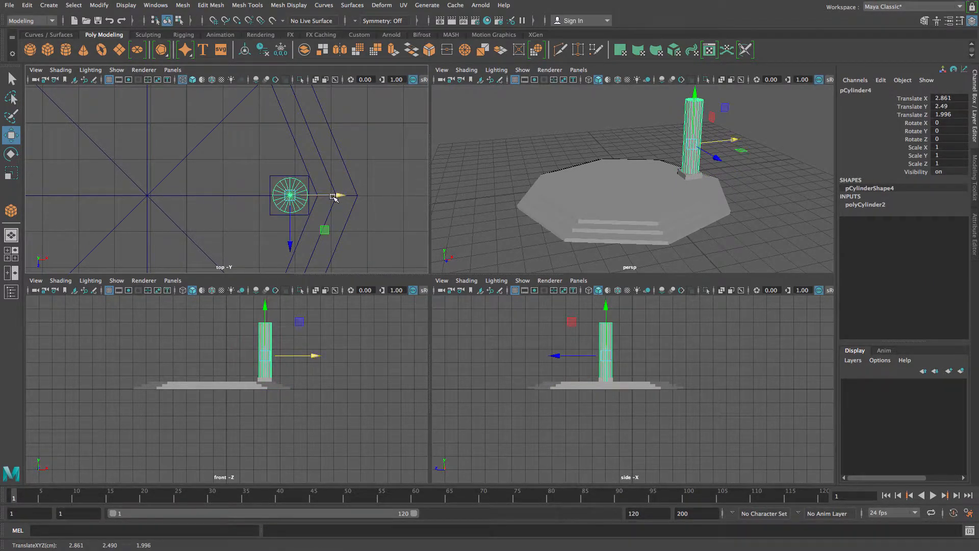
Raise the column to about Y 2.92 so its foot sits within the base block.
key(space)
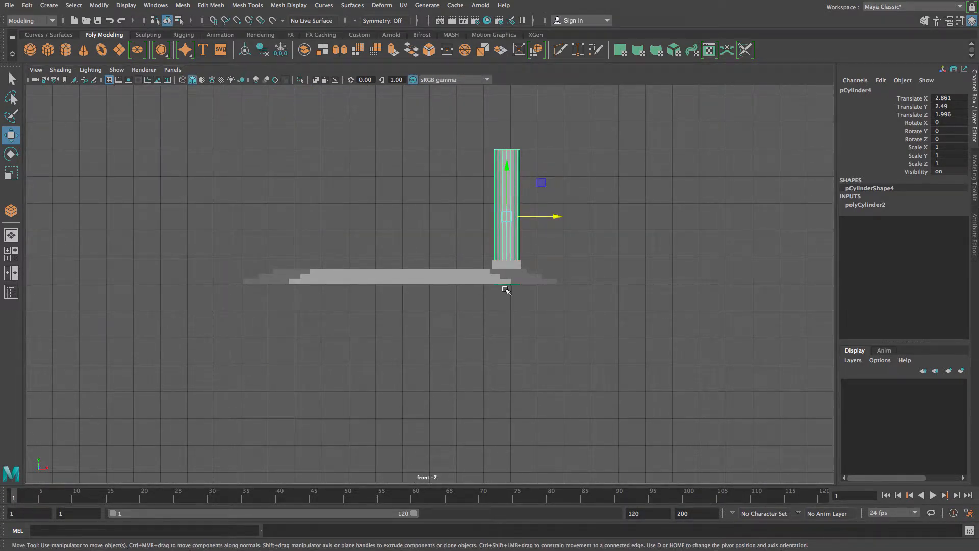
scroll(515, 290, up, 2)
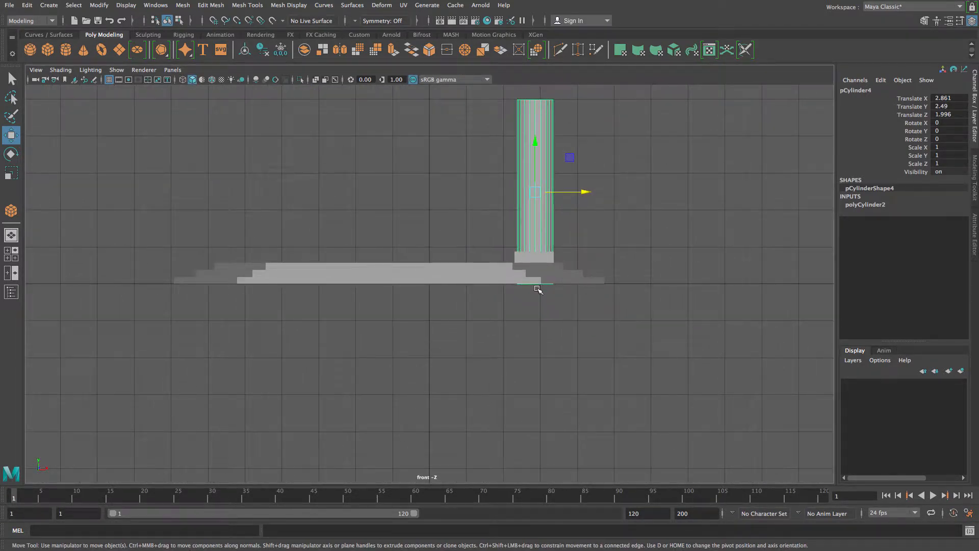
drag(535, 144, 534, 128)
scroll(550, 192, down, 3)
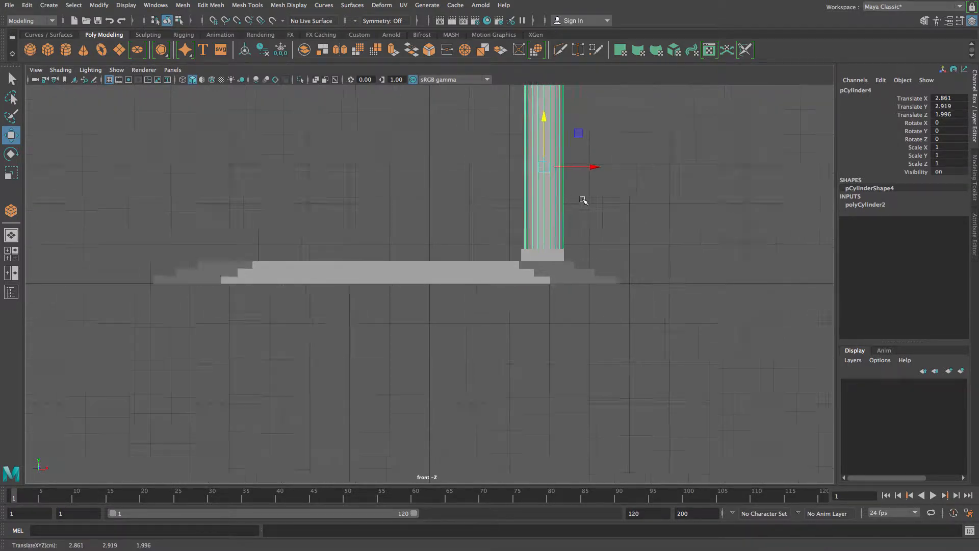
alt+middle_drag(547, 189, 531, 286)
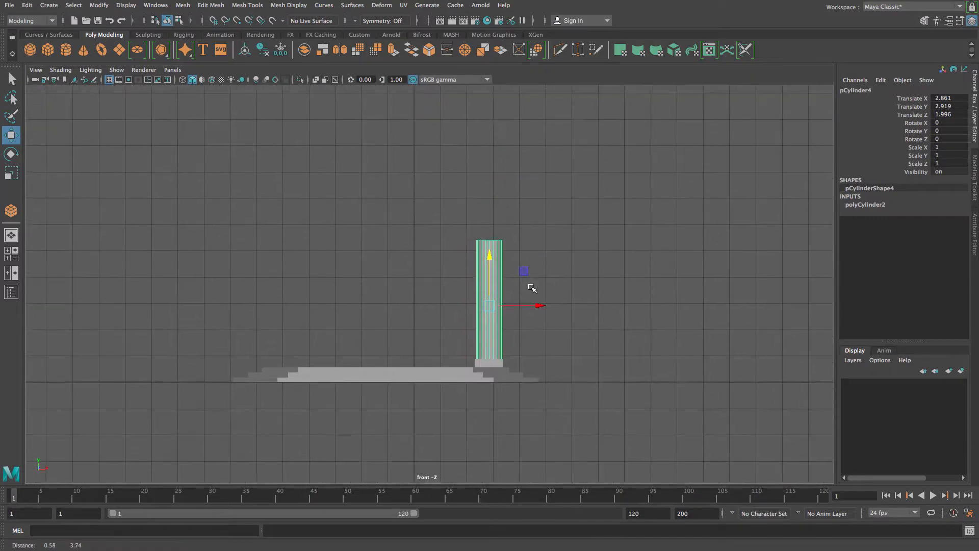
Raise the base block to about Y 0.77 and flatten its Y scale to about 0.48.
click(485, 363)
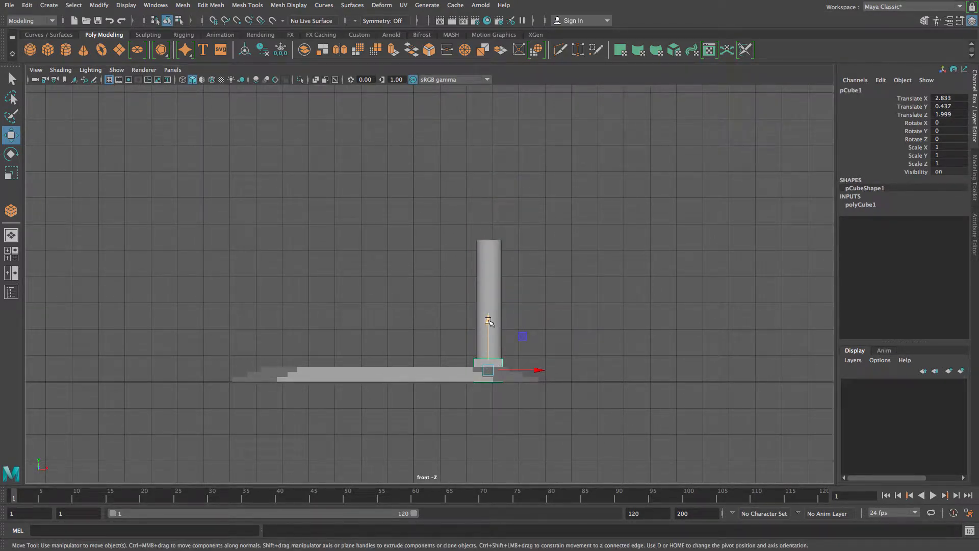
mouse_move(488, 320)
mouse_down()
mouse_move(489, 258)
mouse_move(488, 311)
mouse_up()
key(r)
key(w)
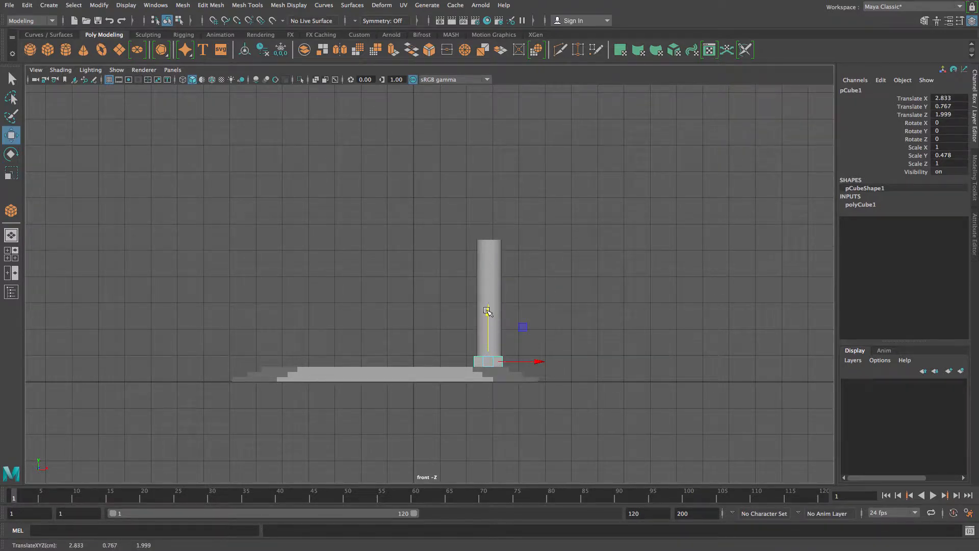
Duplicate the base block and move the copy up to about Y 5.31 as the column's cap.
key(ctrl+d)
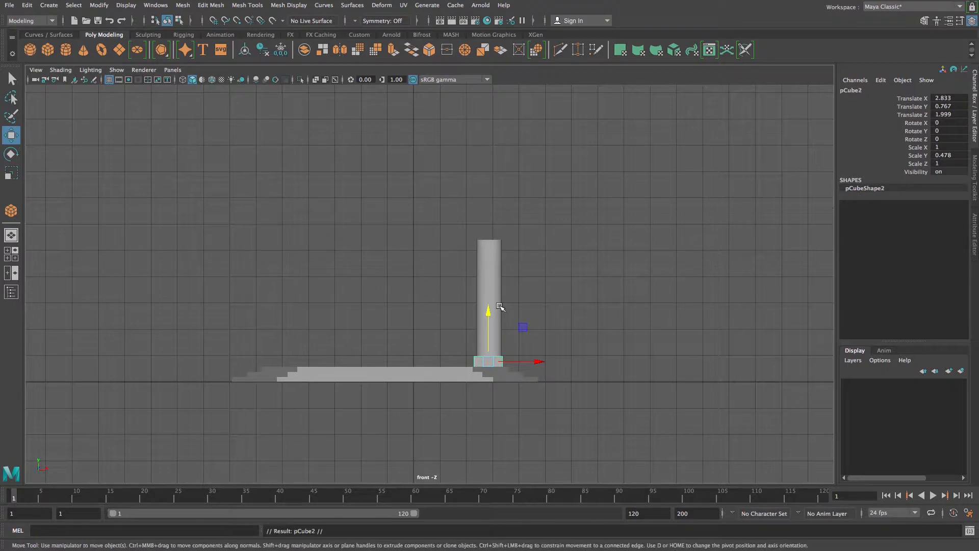
drag(487, 312, 484, 193)
key(space)
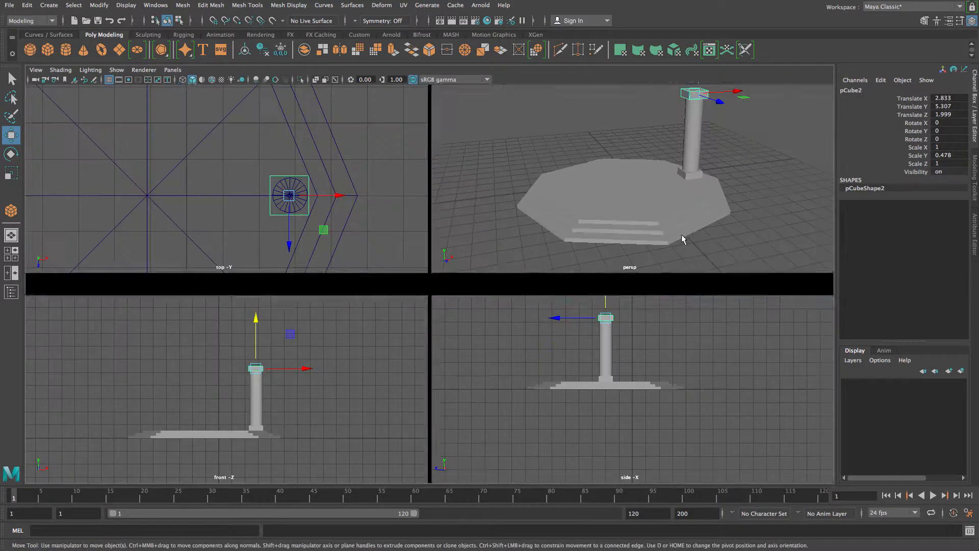
key(space)
alt+drag(622, 292, 484, 291)
click(546, 157)
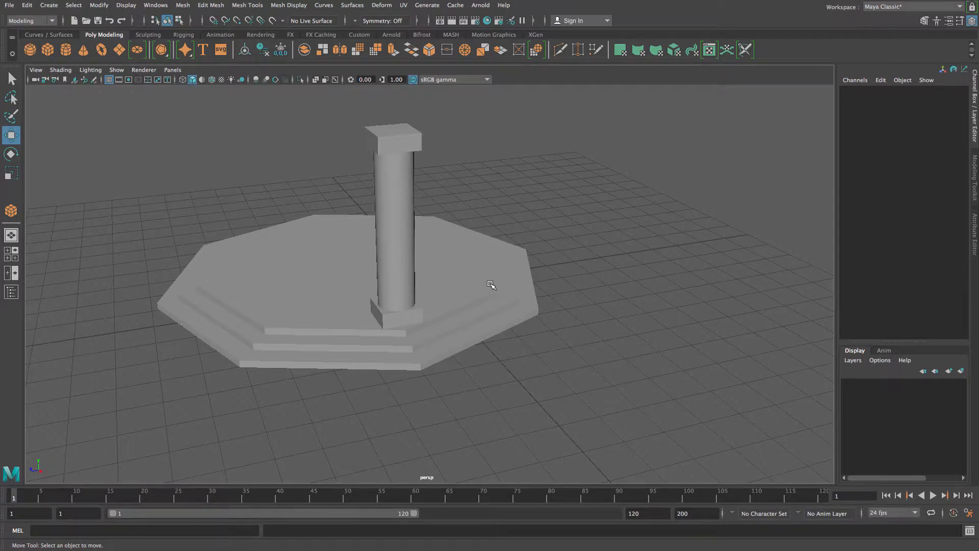
Select the column's cap, shaft and base block and group them.
alt+drag(334, 347, 375, 346)
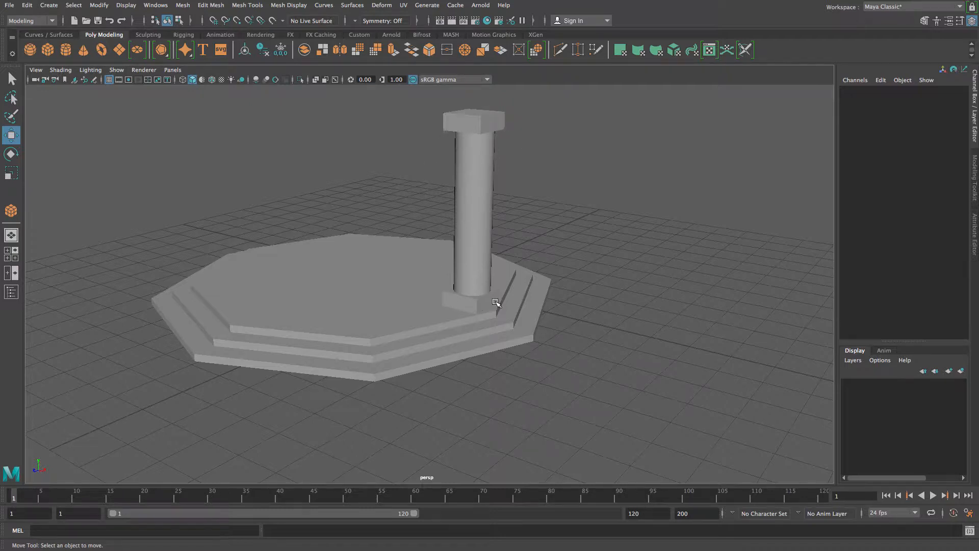
click(465, 121)
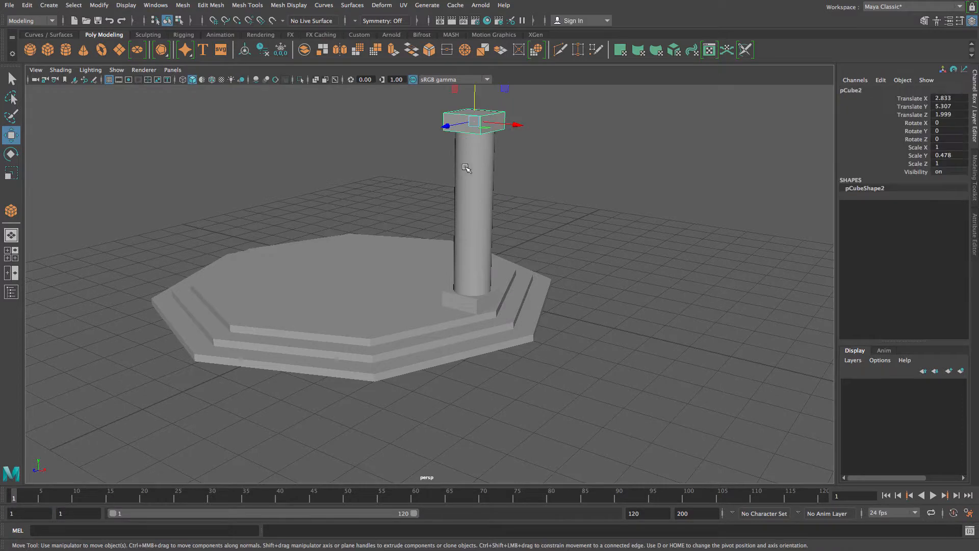
click(472, 170)
shift+click(470, 301)
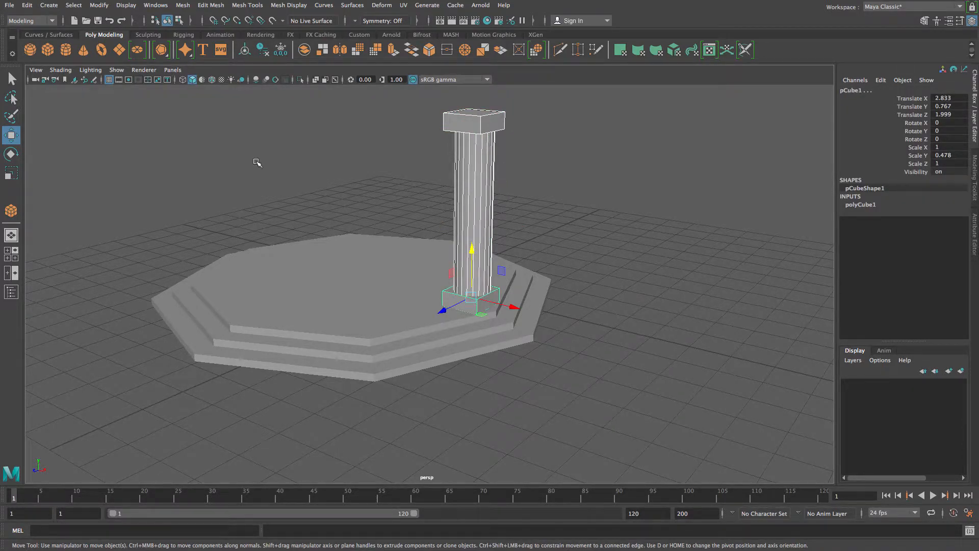
click(28, 5)
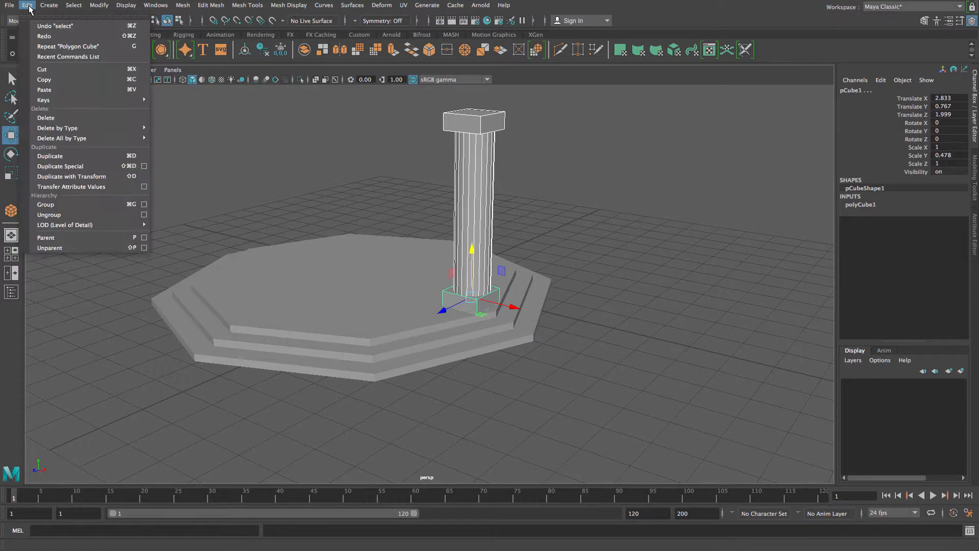
click(52, 208)
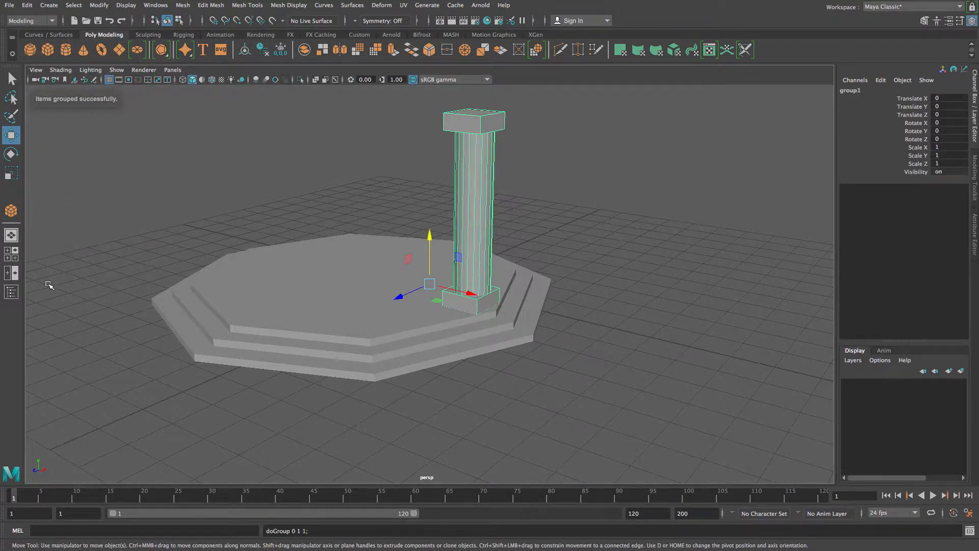
Show the Outliner, look at the column group's contents and rename the group as column.
click(11, 293)
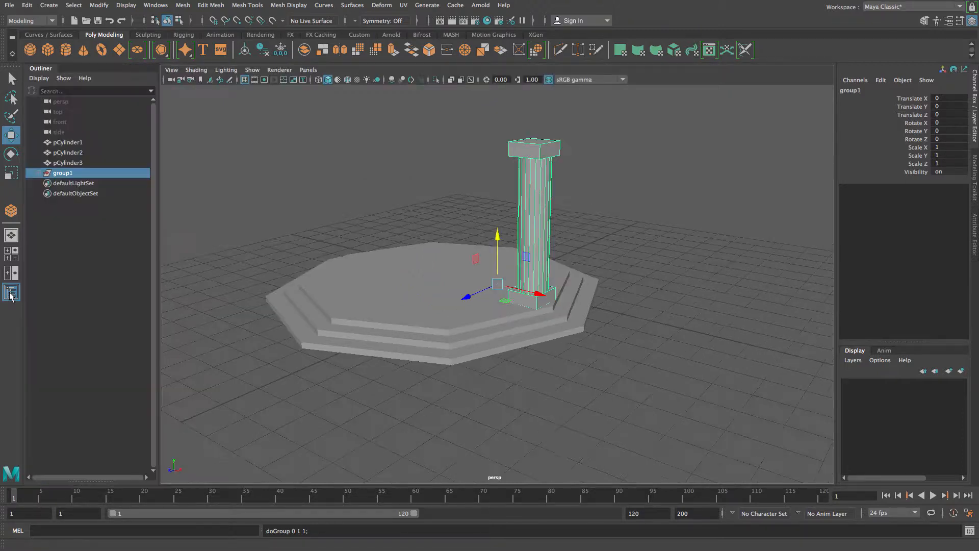
click(39, 174)
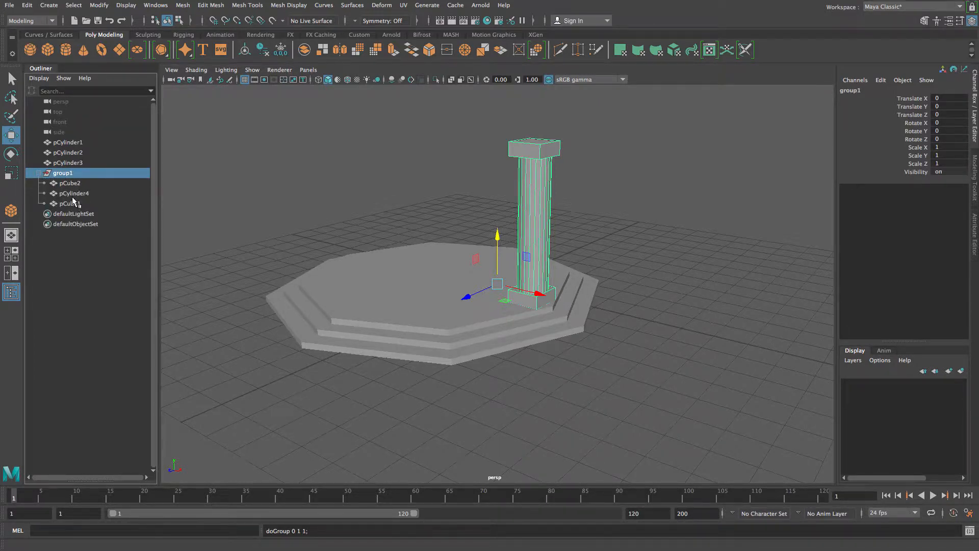
click(39, 173)
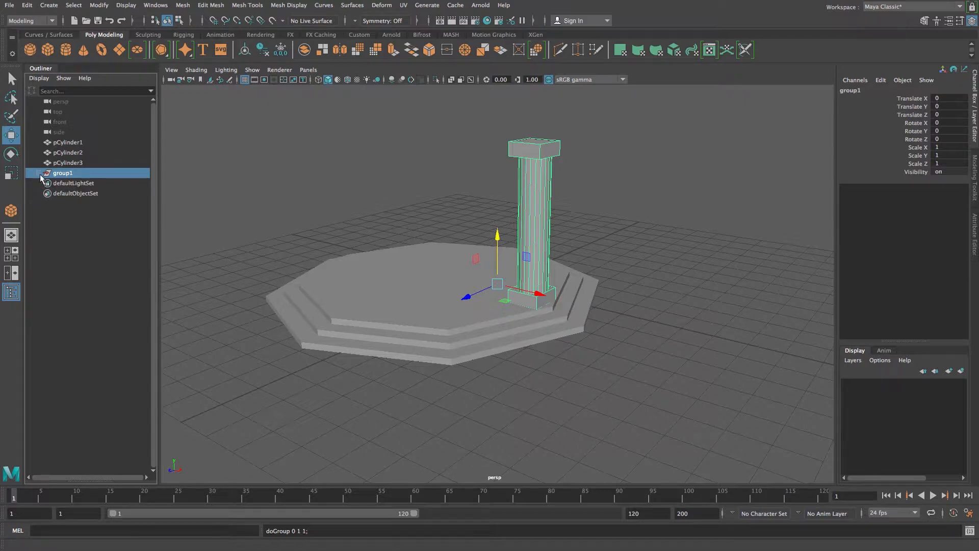
double_click(64, 174)
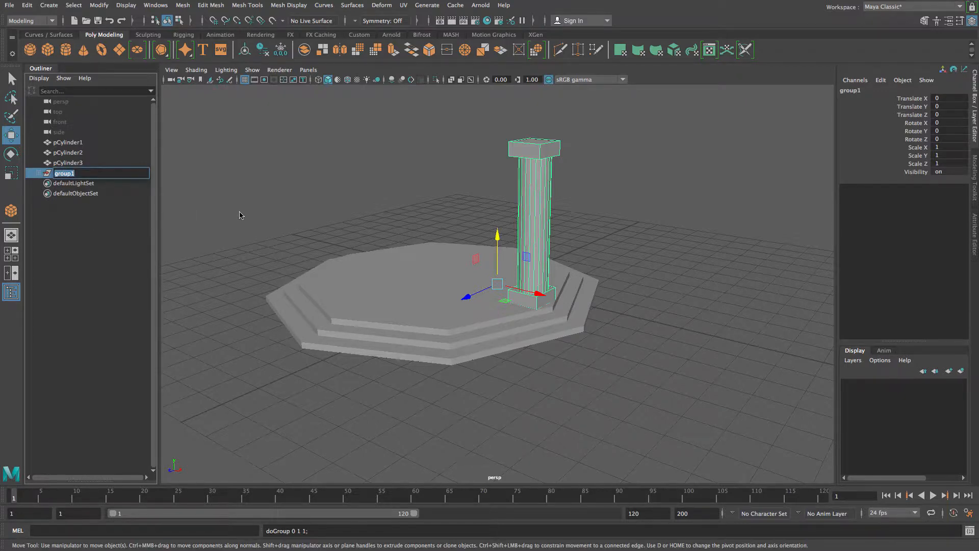
text(column)
key(Return)
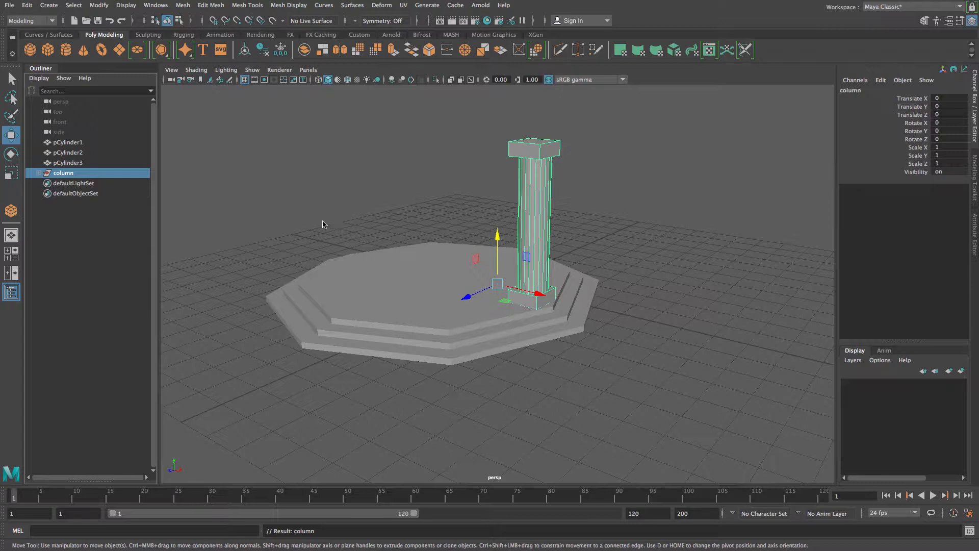
Select the column group and center its pivot on its own geometry.
click(304, 221)
click(64, 173)
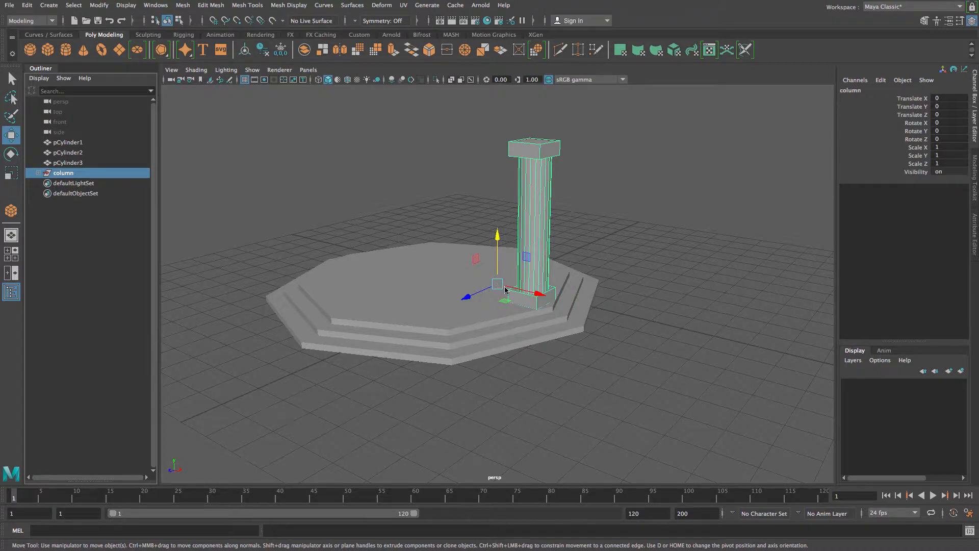
click(157, 6)
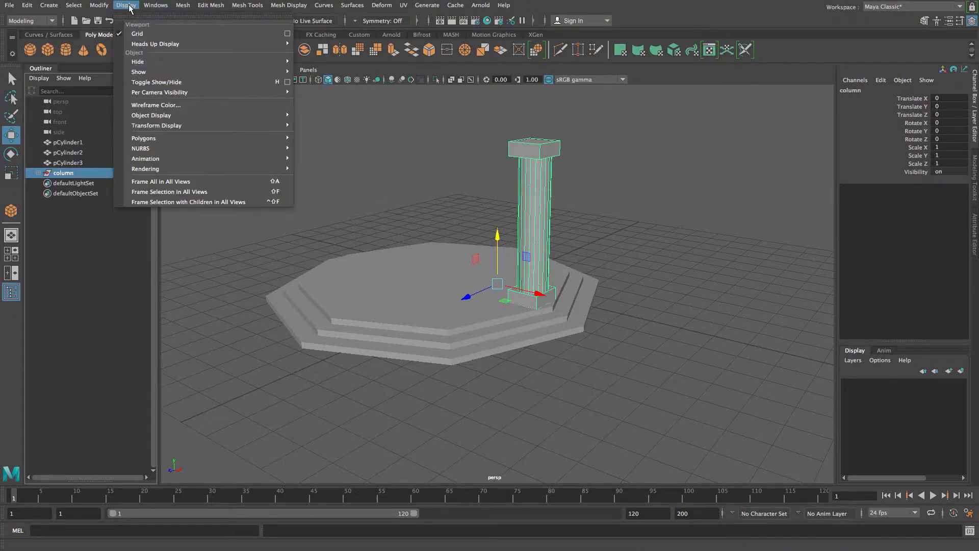
mouse_move(101, 8)
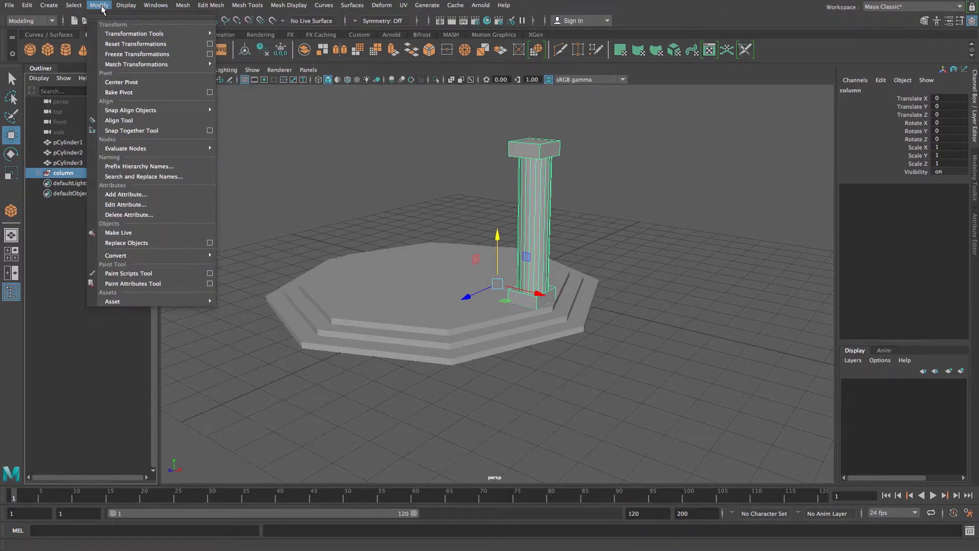
click(125, 82)
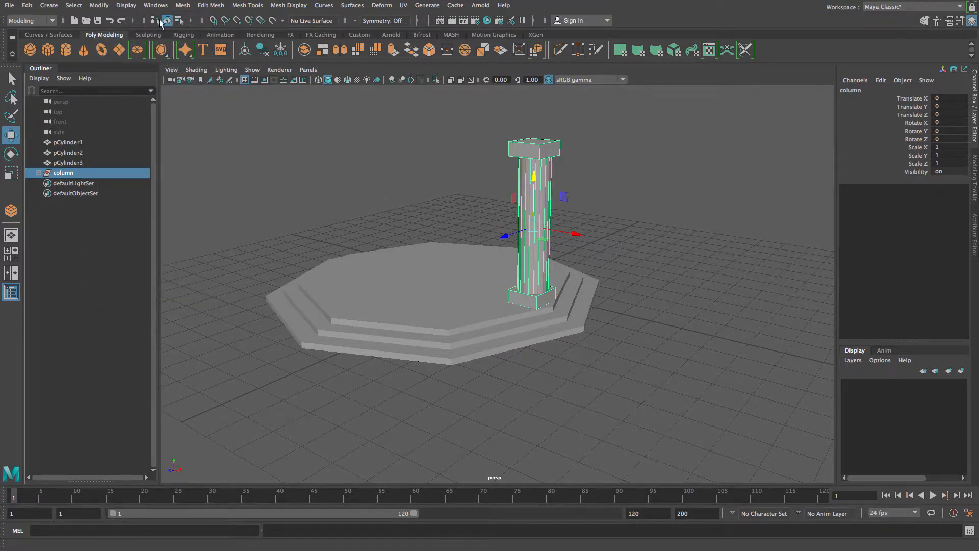
Open the Duplicate Special options for the column group and set 7 copies with a Y translation of 0.
click(27, 6)
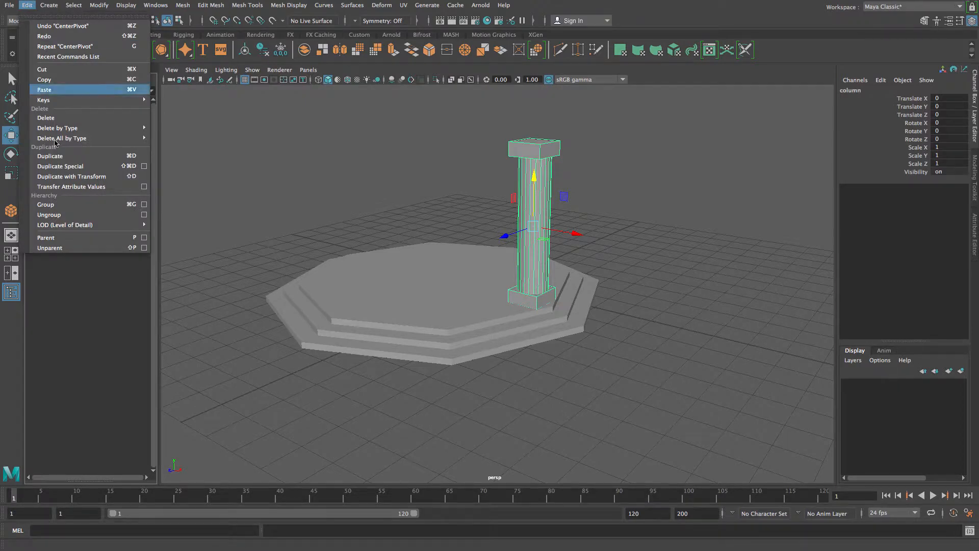
click(144, 166)
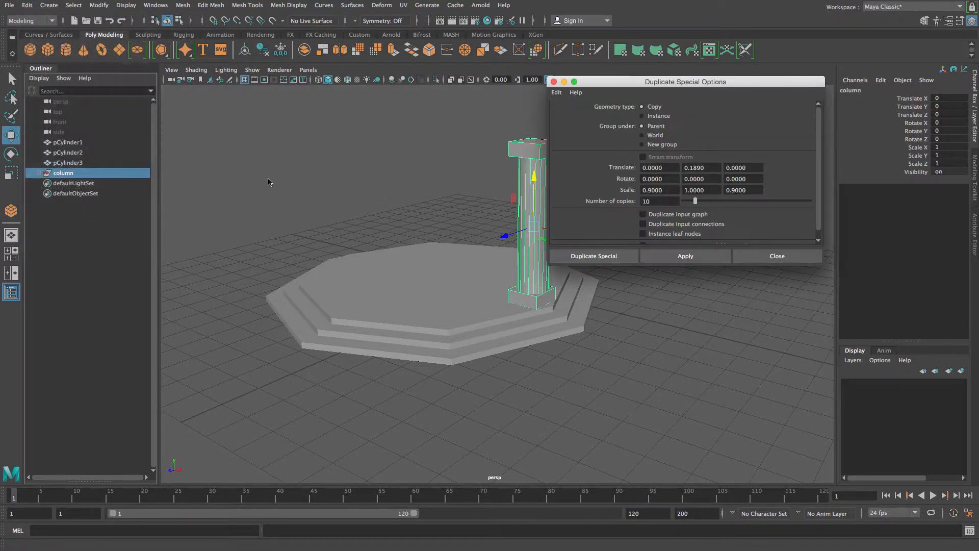
drag(638, 71, 674, 105)
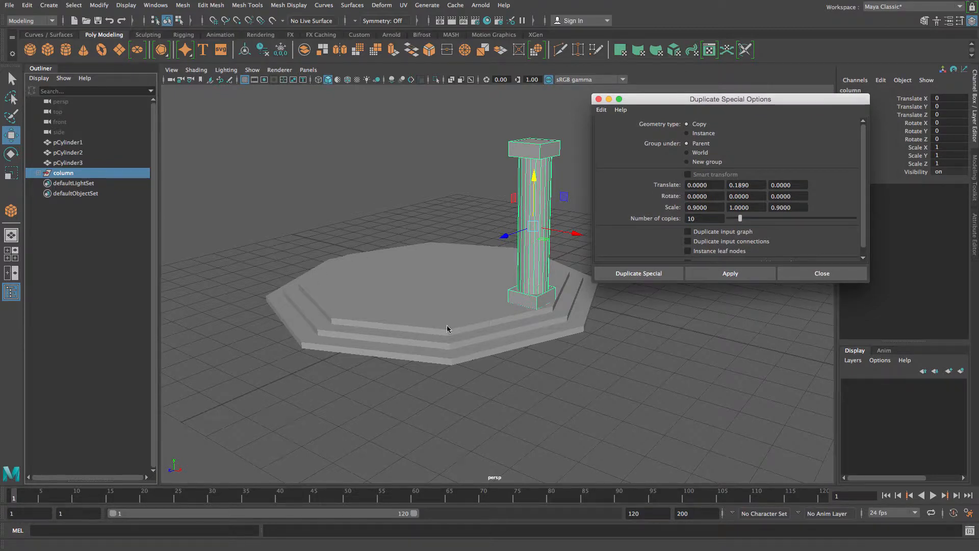
click(689, 219)
click(757, 185)
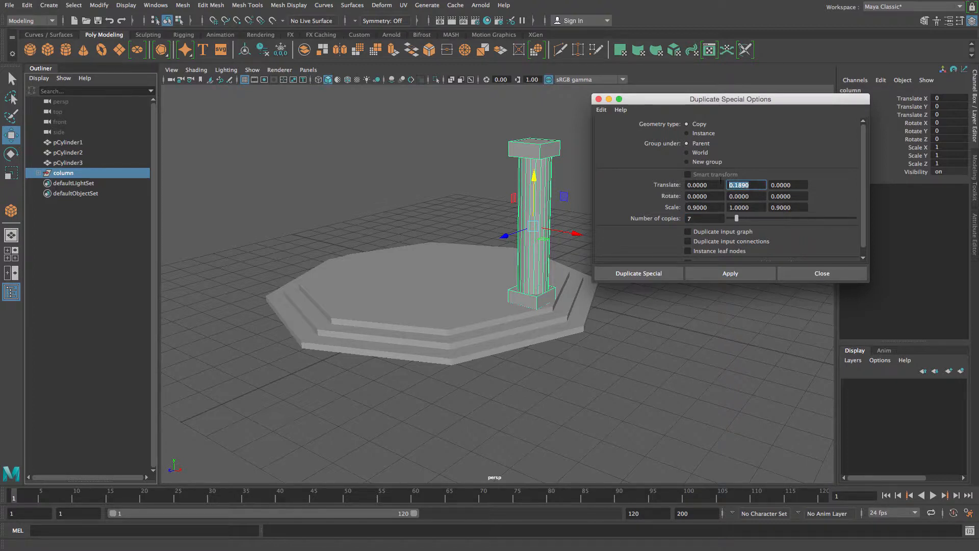
text(0)
Set the Duplicate Special rotation to 45 degrees in Y and the X and Z scale to 1.
click(756, 198)
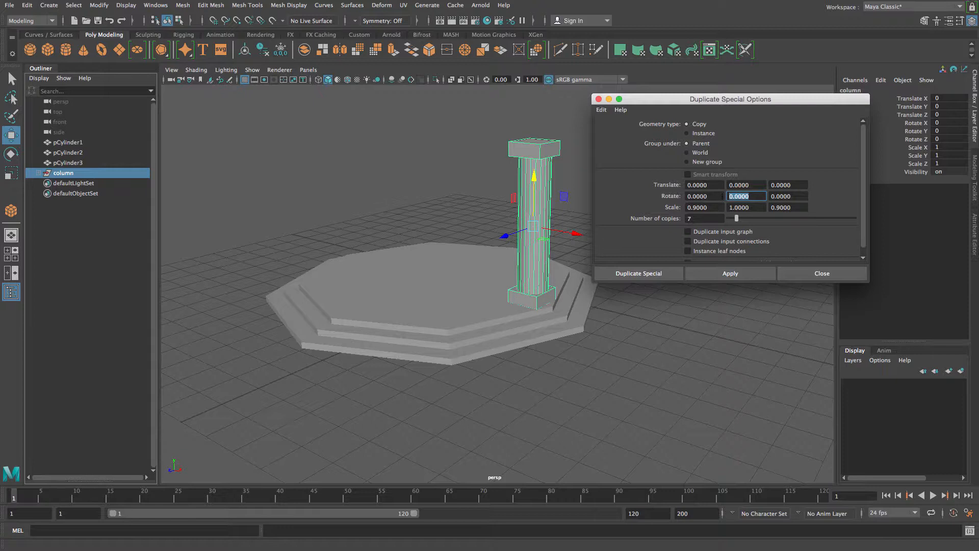
text(4)
text(5)
click(713, 208)
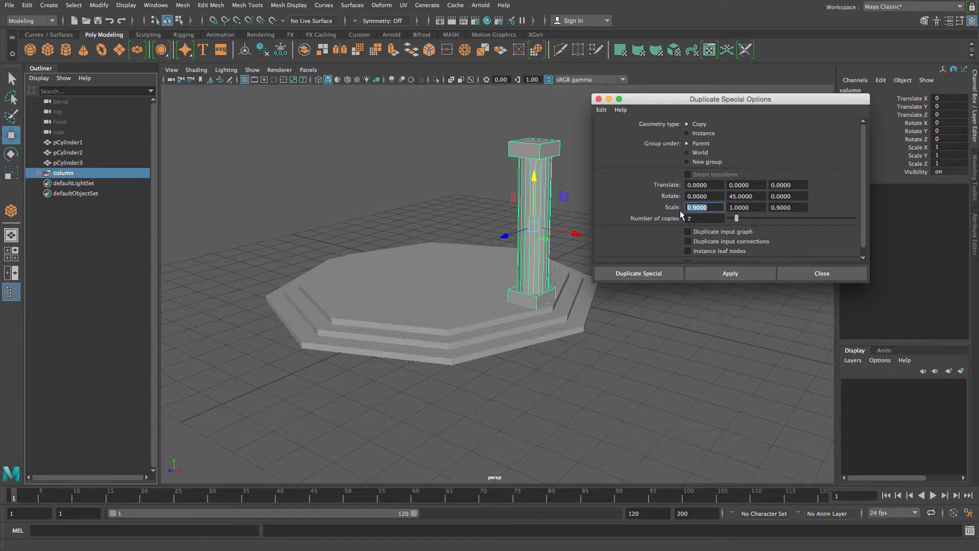
text(1)
click(788, 207)
text(1)
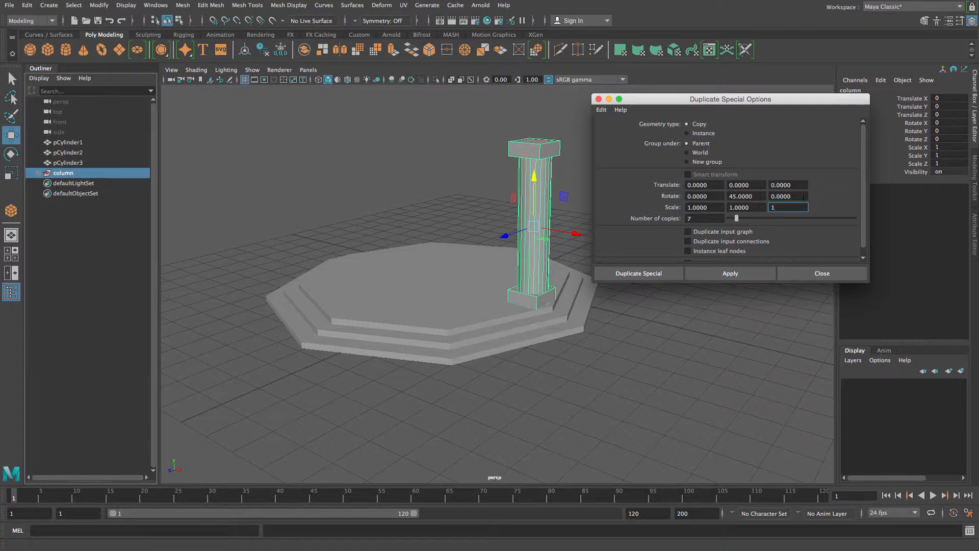
click(803, 196)
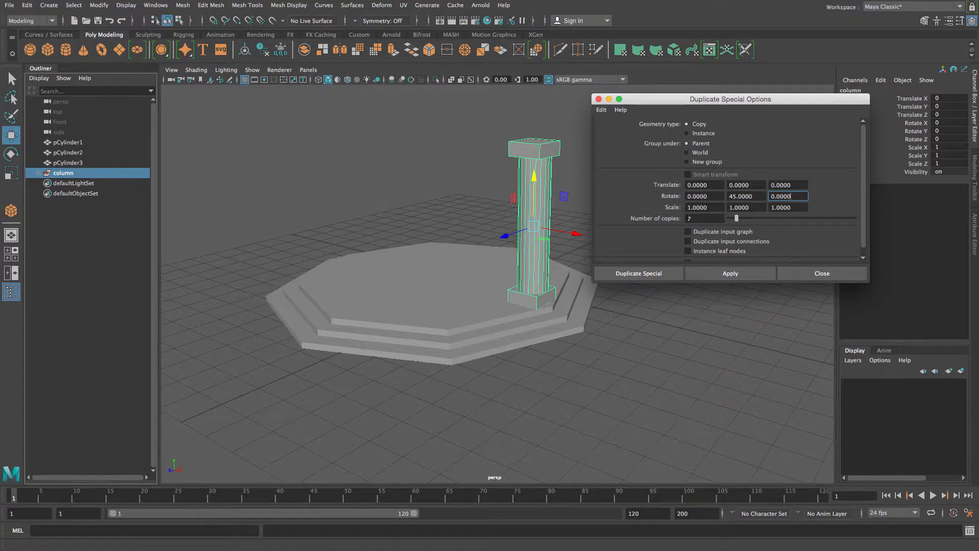
Try duplicating the column group with these settings around its own centered pivot, inspect the copies and undo the duplication.
click(731, 274)
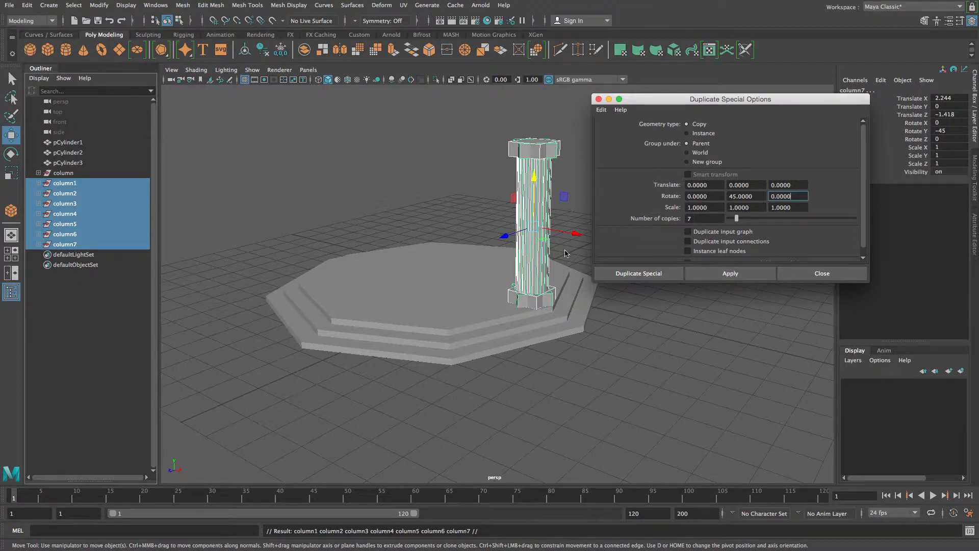
alt+drag(546, 248, 531, 262)
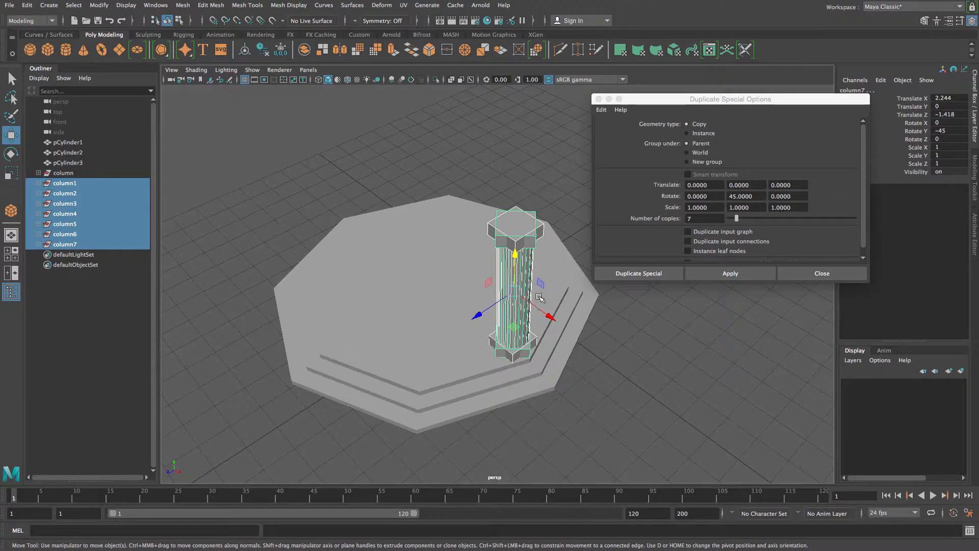
click(27, 5)
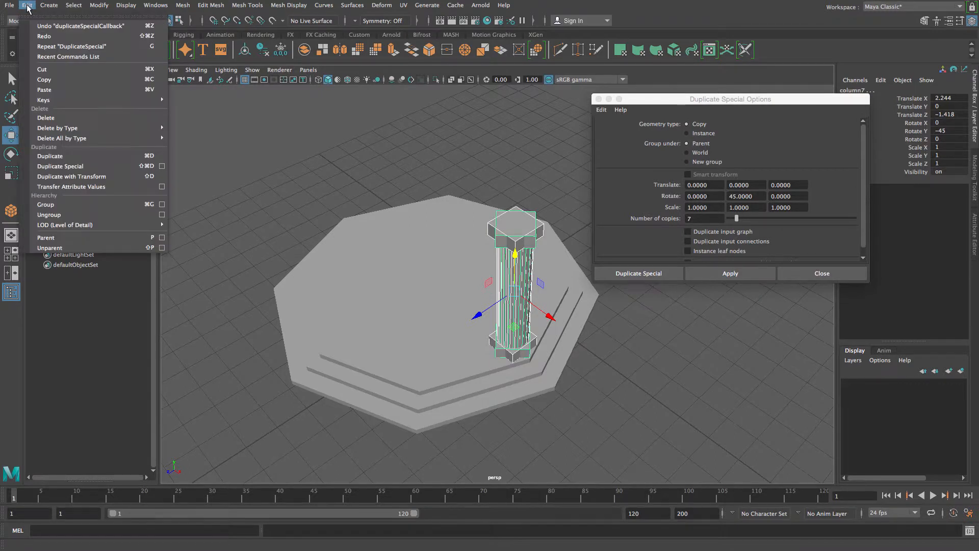
click(56, 30)
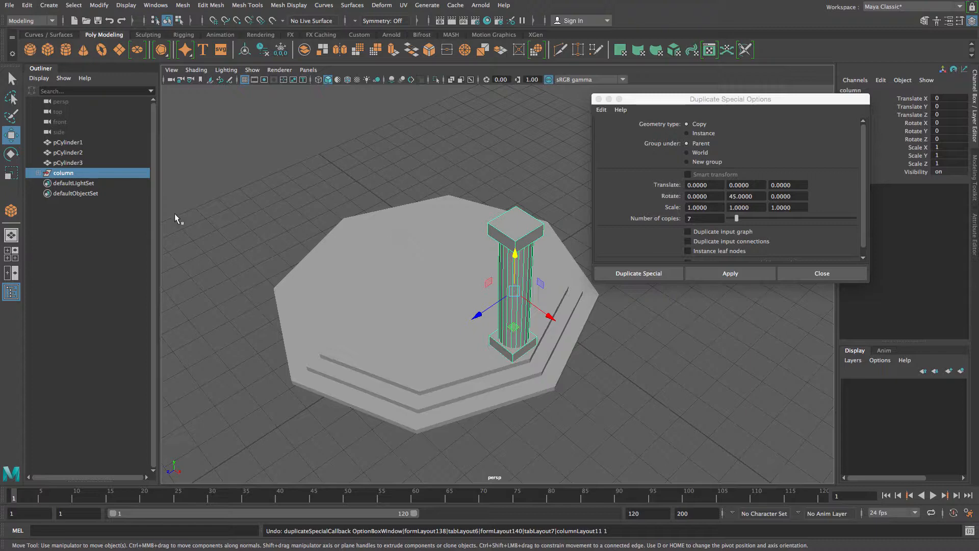
Show the top view at full size and move the Duplicate Special options clear of the column.
click(11, 251)
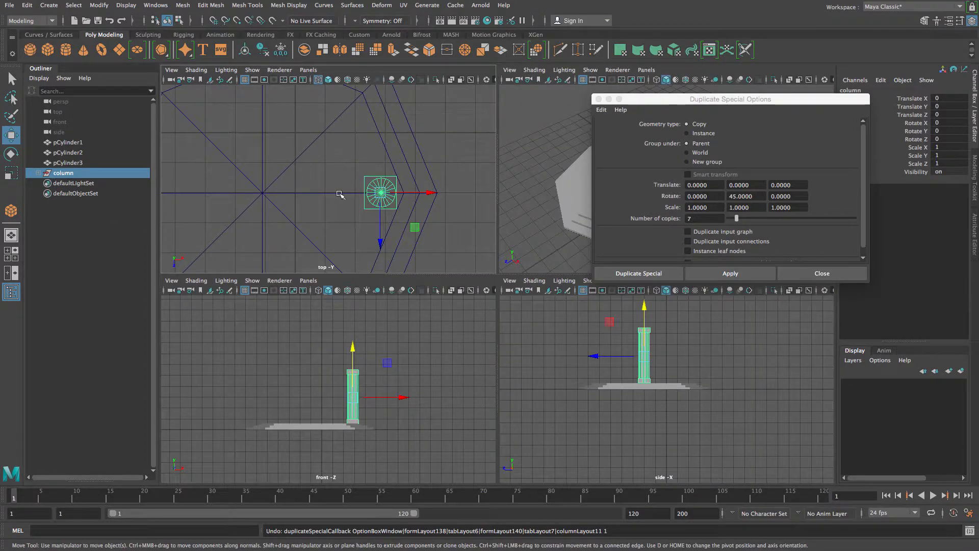
key(space)
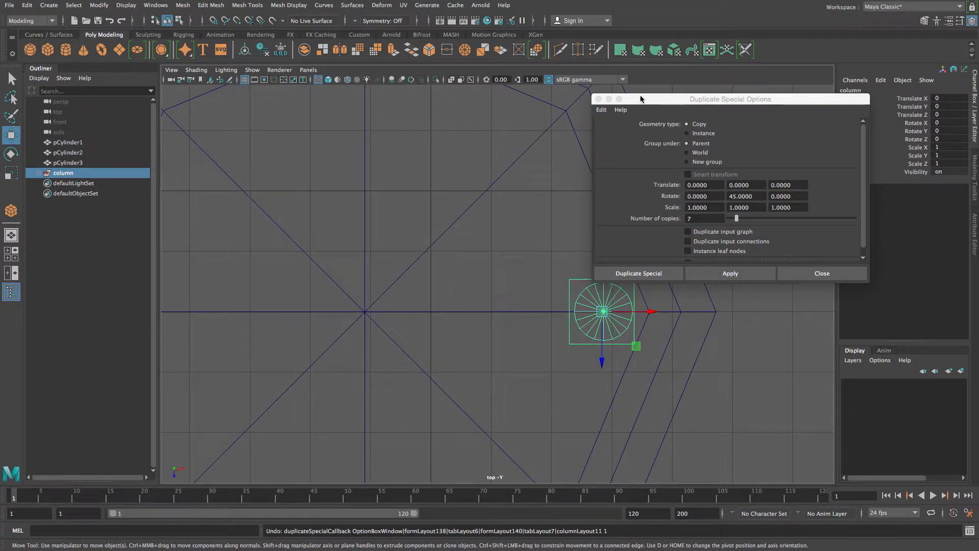
drag(643, 102, 728, 121)
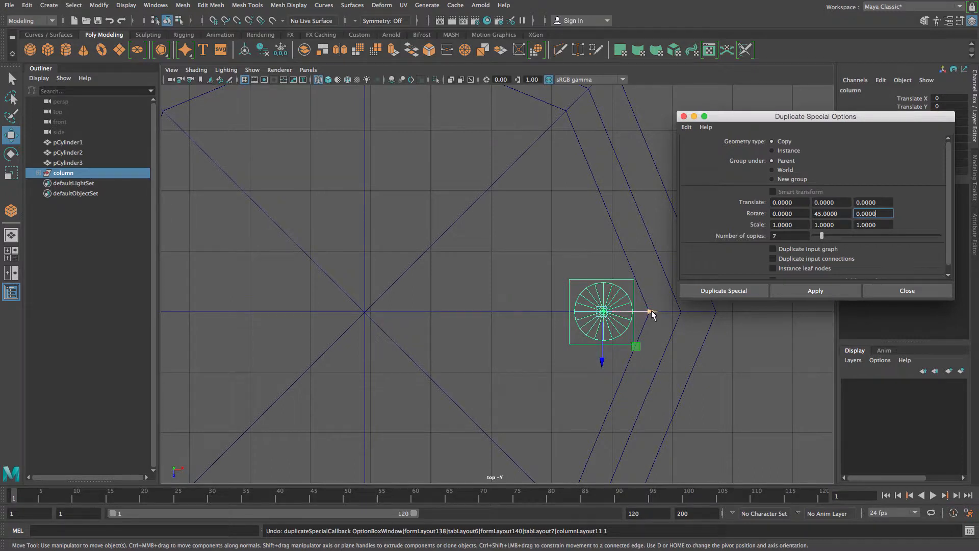
Try moving the whole column group about 0.54 units along negative X and undo the move.
drag(653, 311, 621, 312)
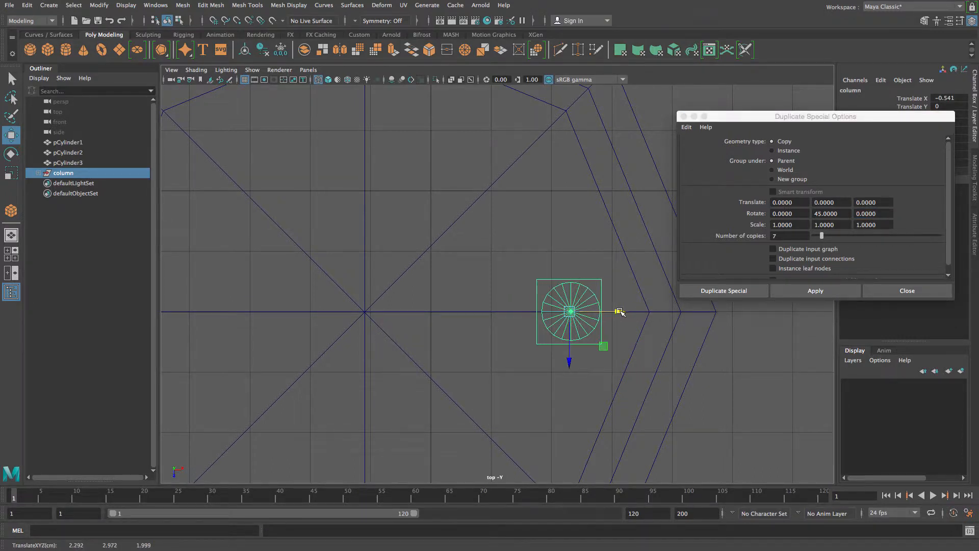
key(ctrl+z)
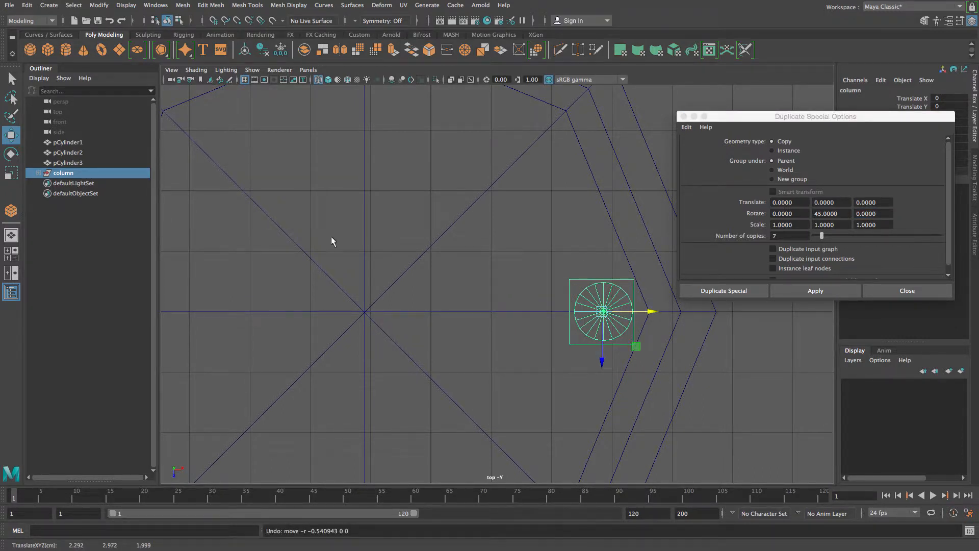
Reselect the column group and move only its pivot to the centre of the octagonal platform.
click(79, 182)
click(64, 175)
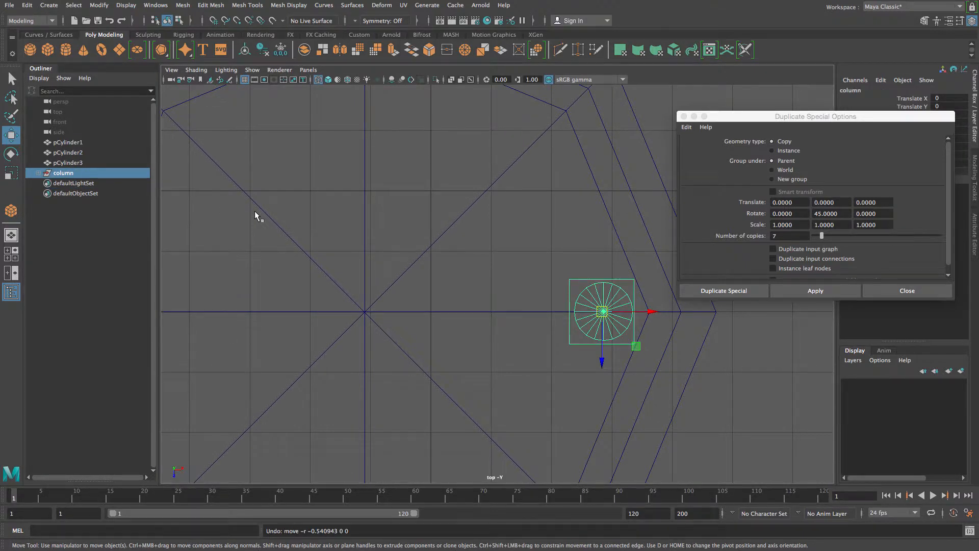
key(d)
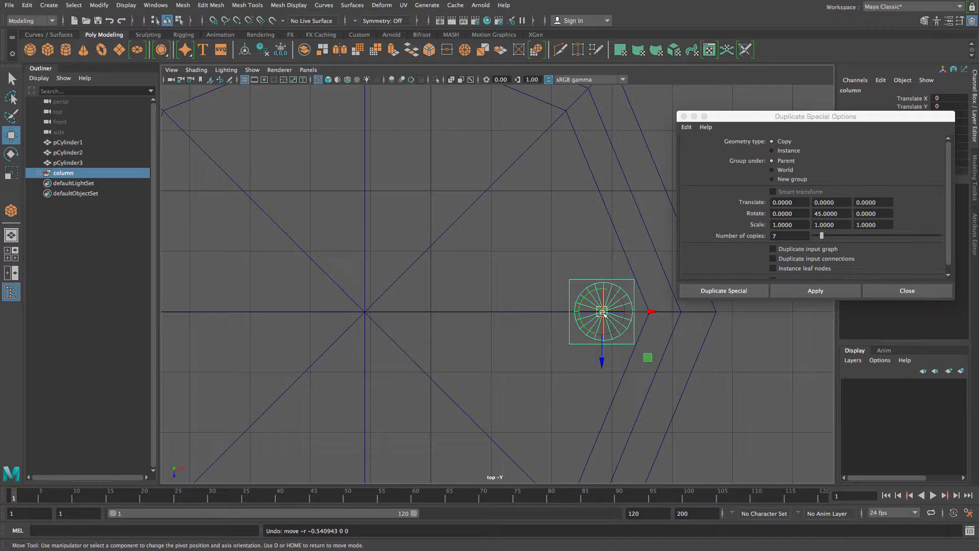
drag(602, 311, 365, 313)
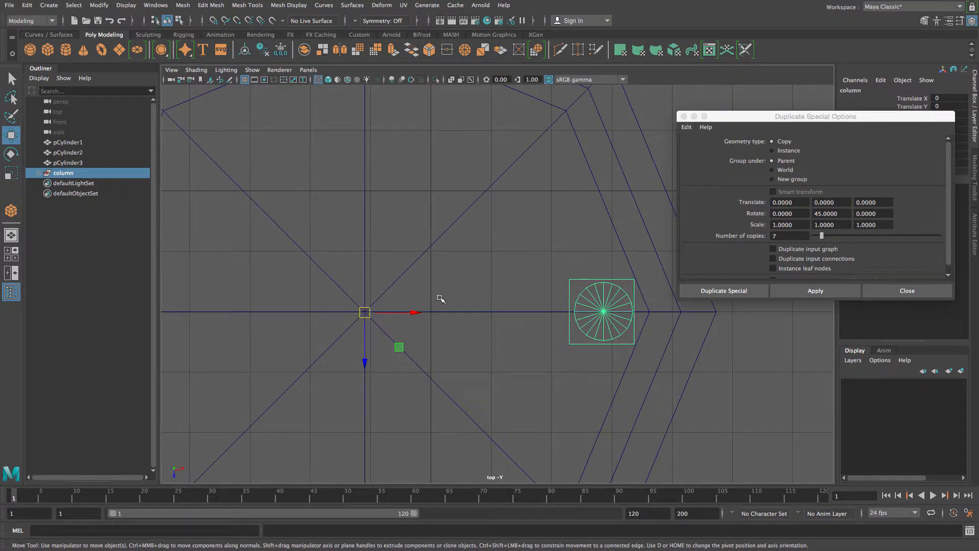
Apply Duplicate Special to create seven column copies at 45-degree intervals around the platform's centre, and inspect the ring in perspective and four views.
key(space)
key(space)
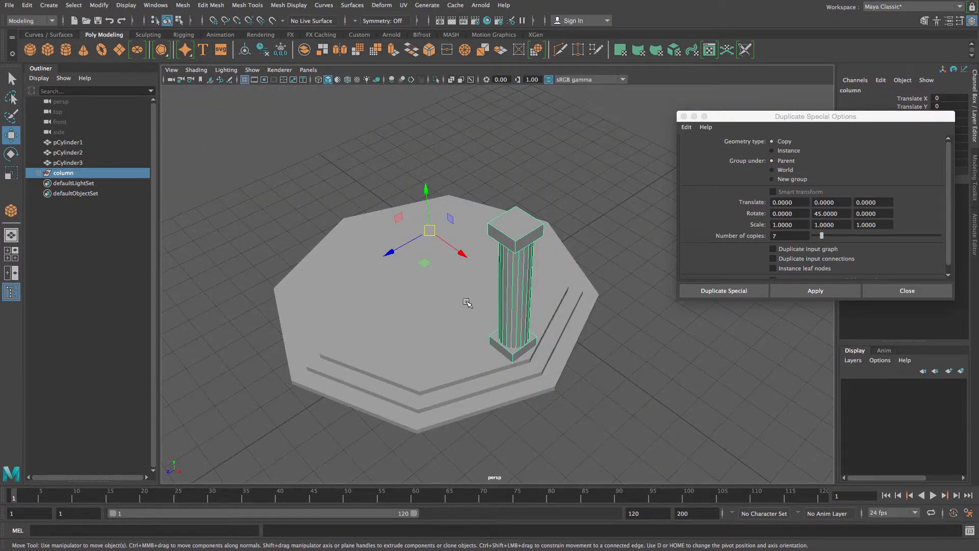
alt+drag(466, 301, 526, 271)
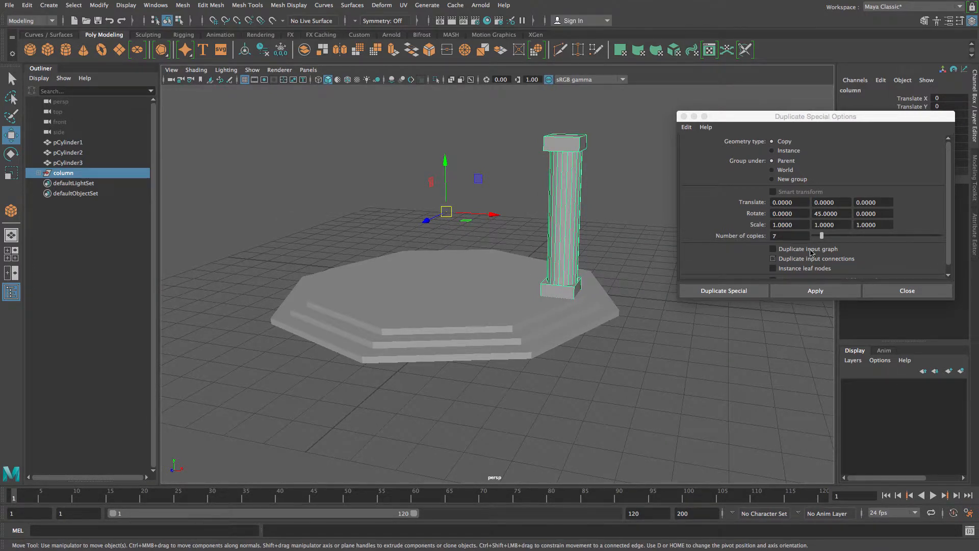
click(807, 294)
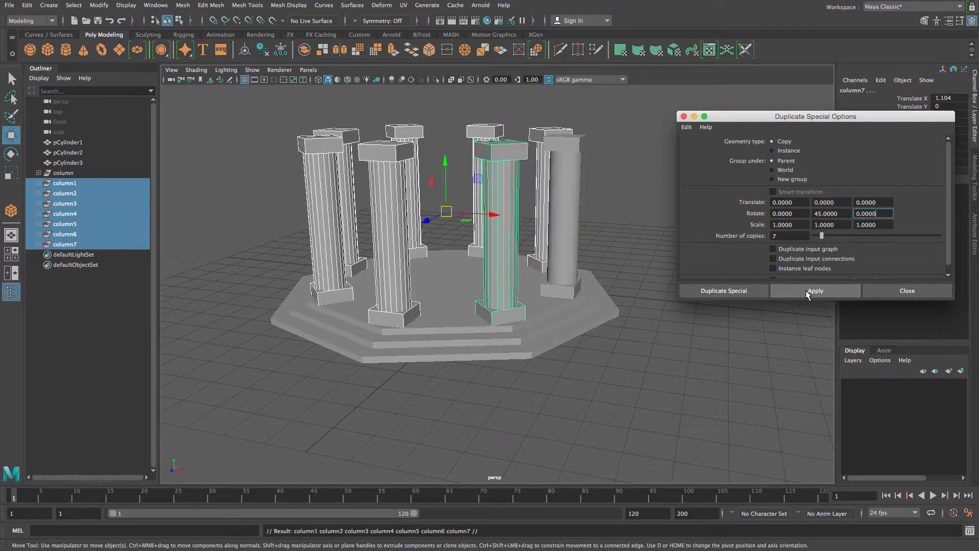
mouse_move(401, 275)
alt+mouse_down()
mouse_move(393, 332)
mouse_move(320, 302)
mouse_move(386, 311)
mouse_move(427, 277)
mouse_move(484, 276)
mouse_move(413, 288)
alt+mouse_up()
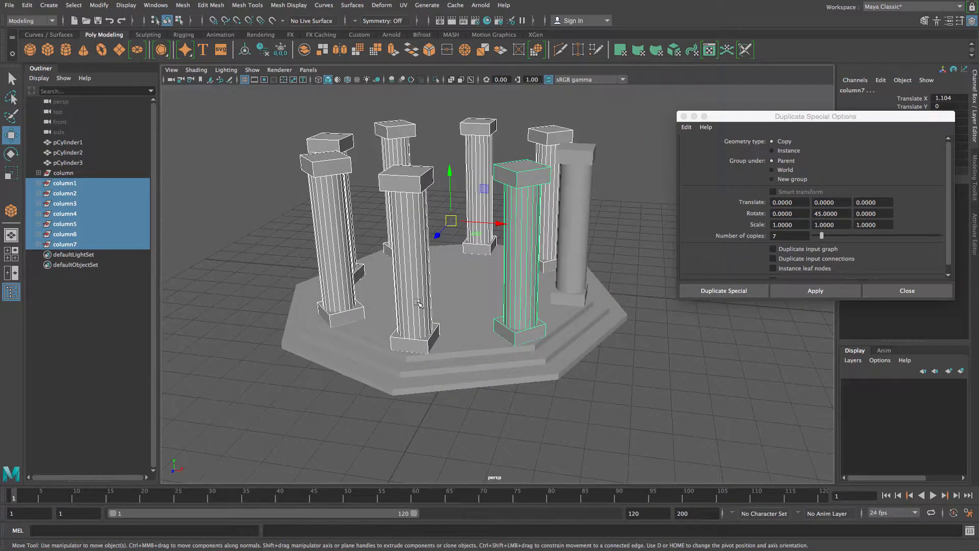
alt+drag(393, 364, 415, 310)
alt+right_drag(415, 310, 444, 273)
alt+drag(445, 273, 456, 295)
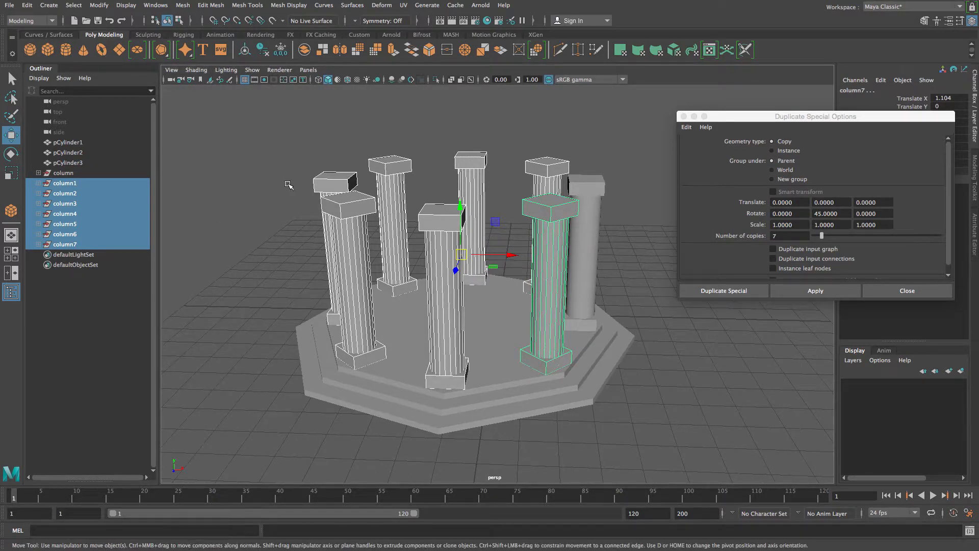
key(space)
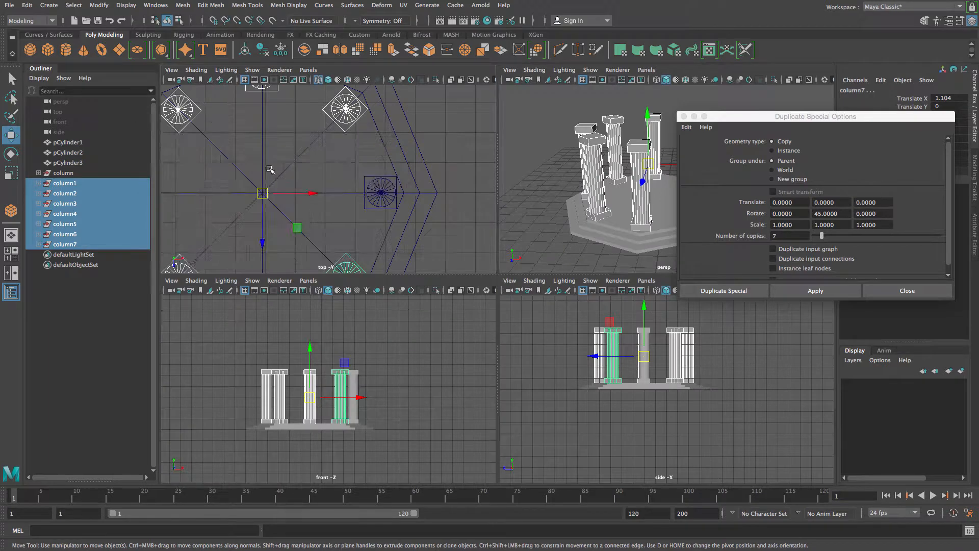
Create a polygon torus about 4.13 units in radius with a 0.3 section radius around the platform's centre, and close the Duplicate Special options.
key(space)
scroll(407, 255, down, 3)
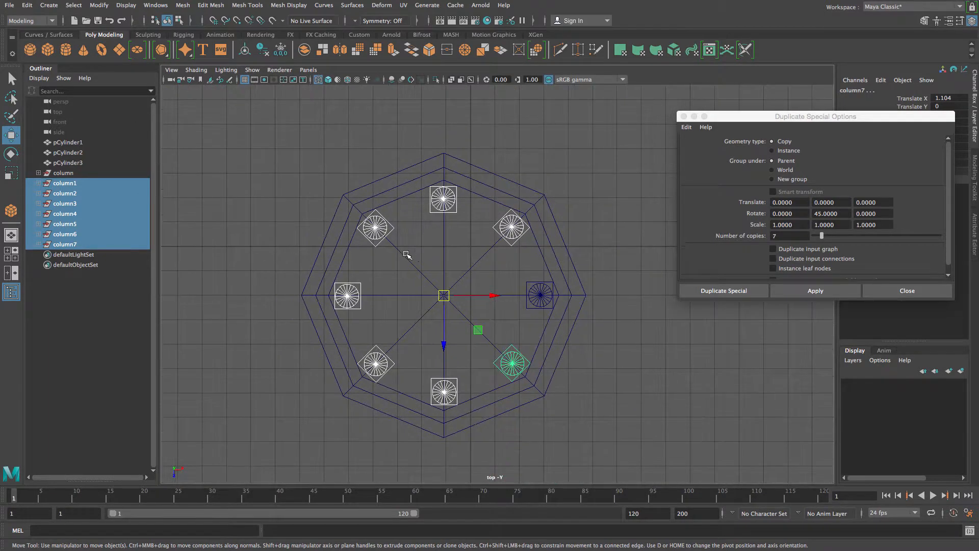
click(102, 49)
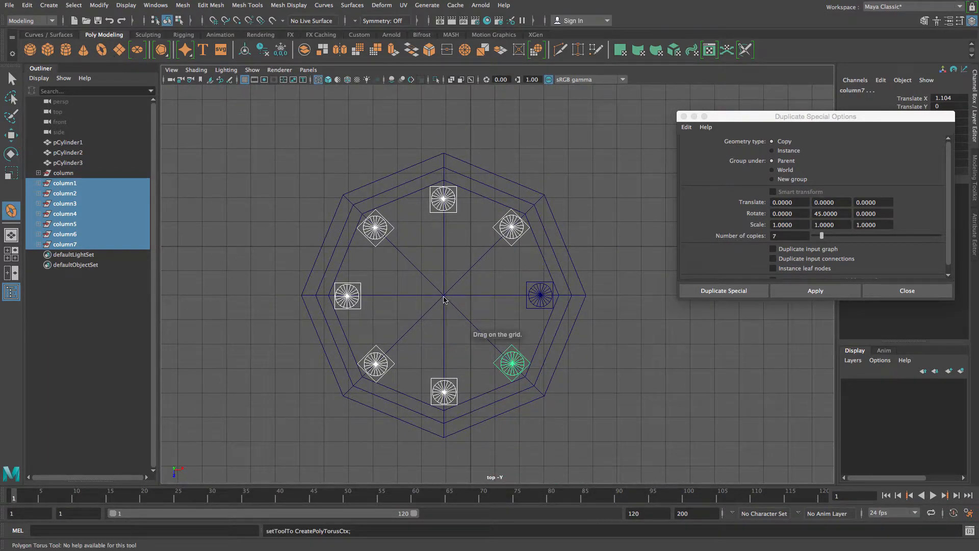
drag(444, 299, 518, 361)
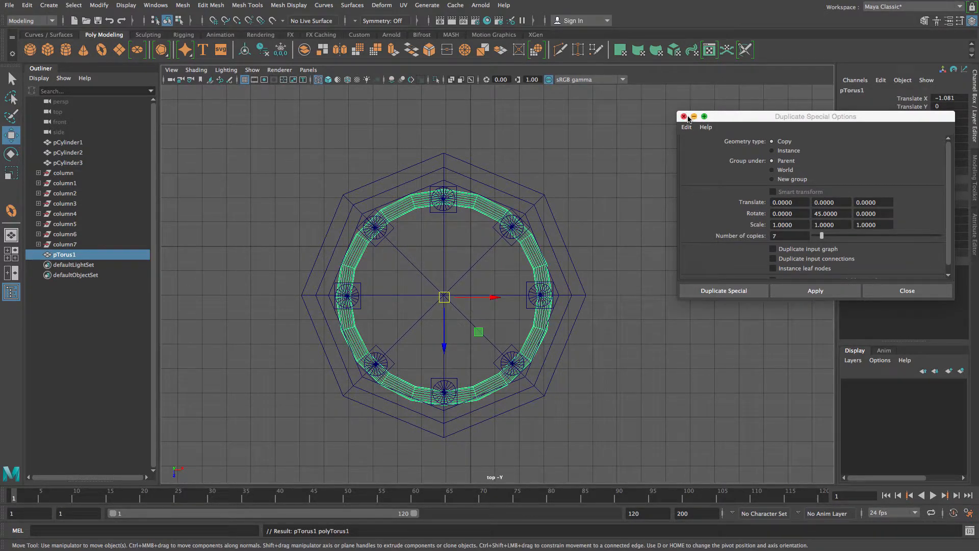
click(684, 116)
Raise the torus onto the column tops at about 5.77 in Y and scale it uniformly to about 1.04.
key(space)
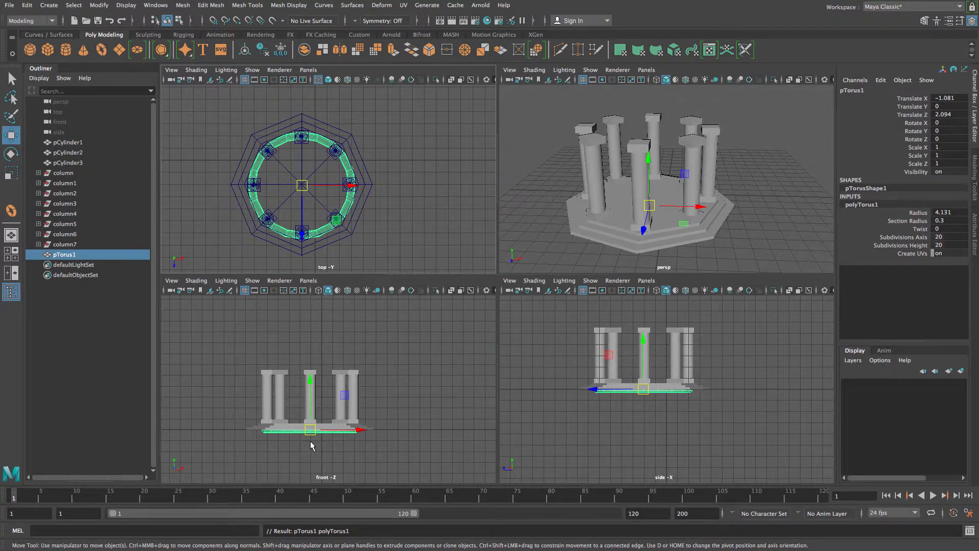
drag(312, 382, 317, 319)
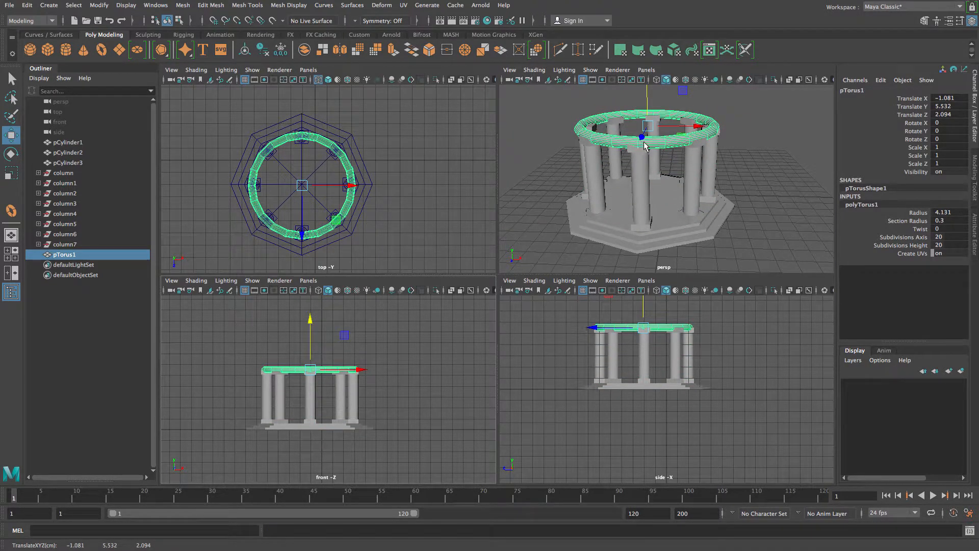
key(r)
drag(648, 126, 654, 127)
key(w)
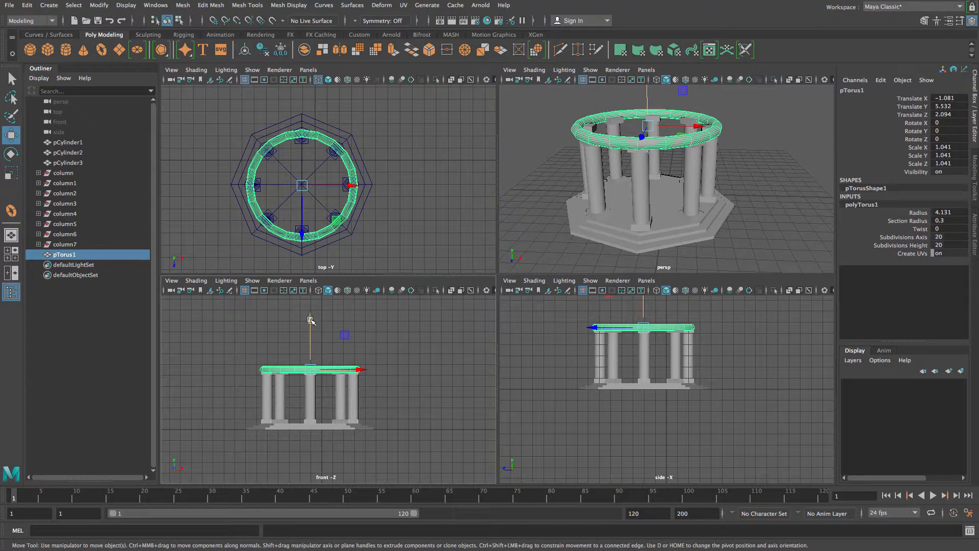
drag(311, 319, 311, 319)
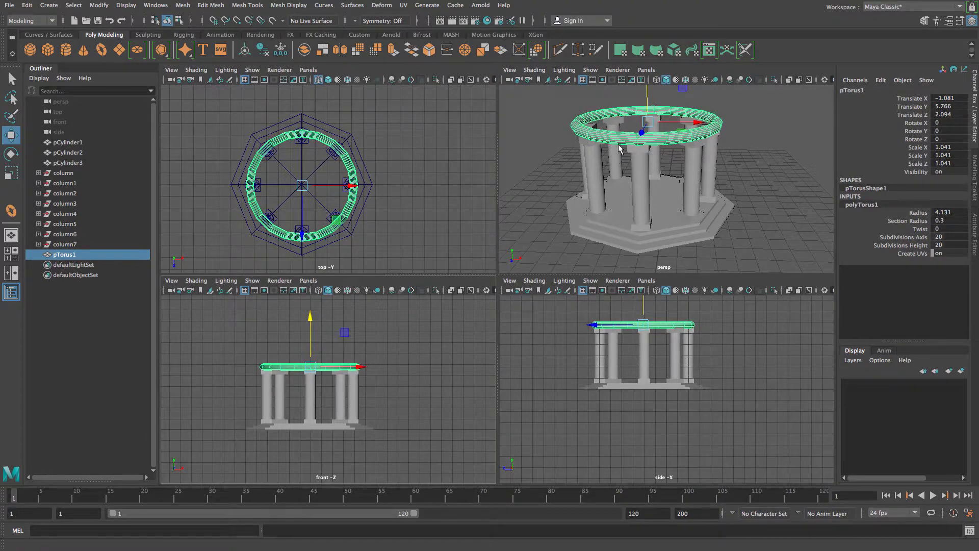
key(space)
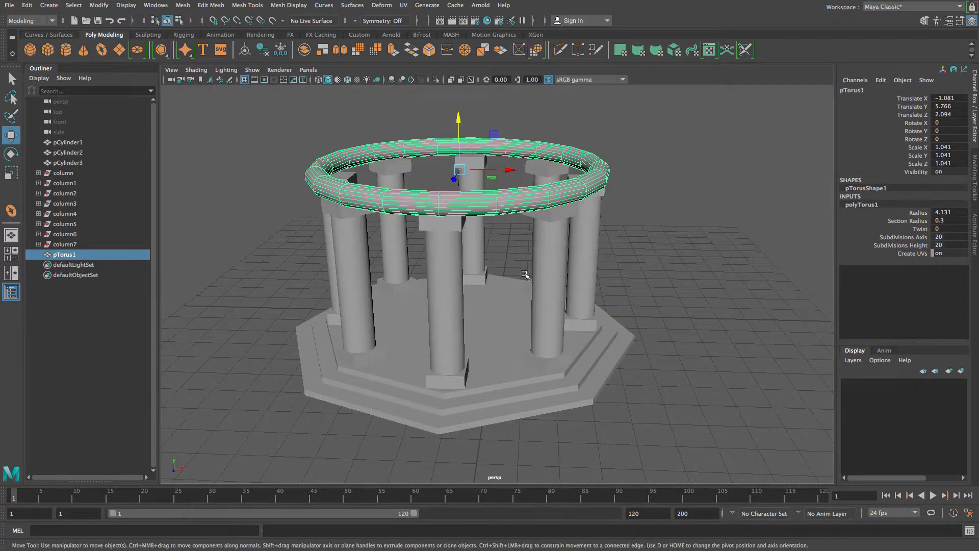
alt+drag(518, 343, 542, 337)
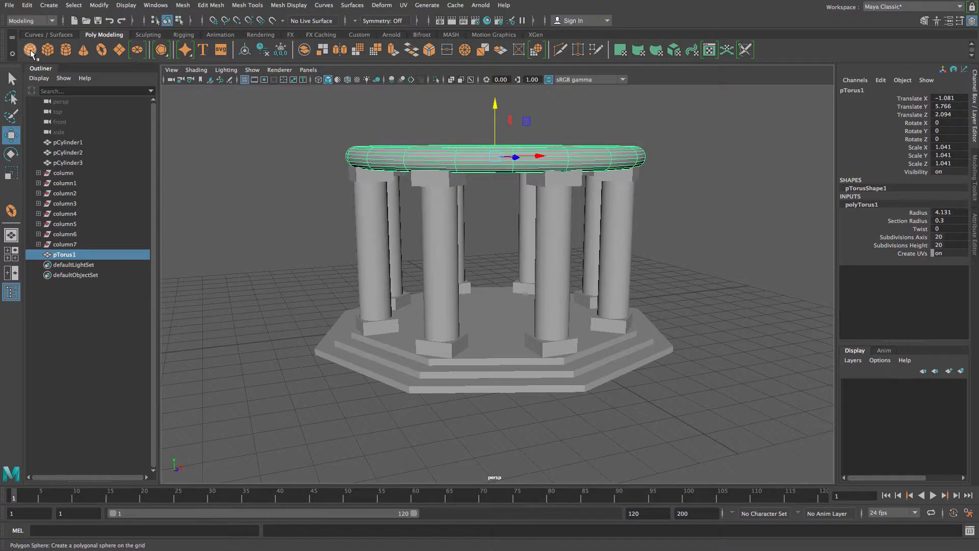
Create a polygon sphere about 4.41 units in radius from the platform's centre in the top view.
key(space)
key(space)
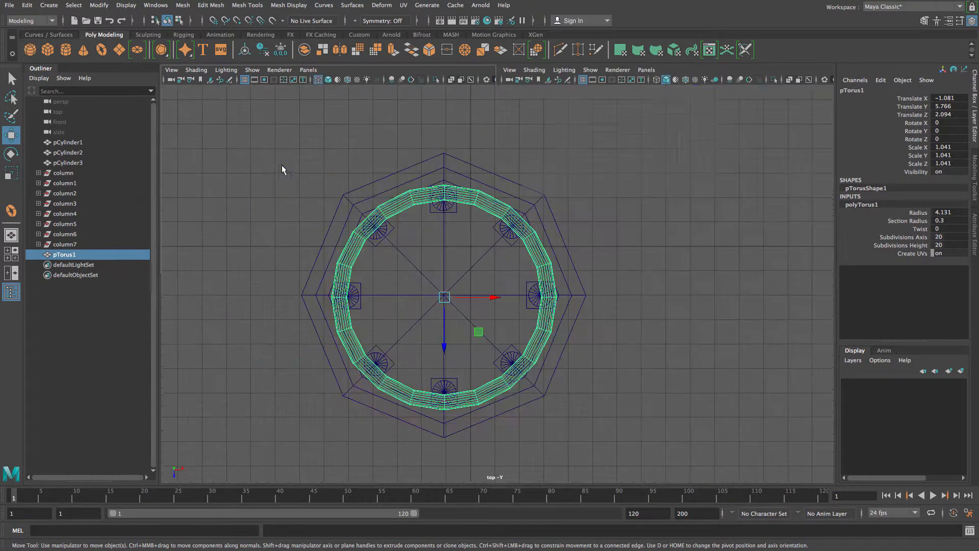
click(30, 50)
drag(446, 298, 550, 380)
key(w)
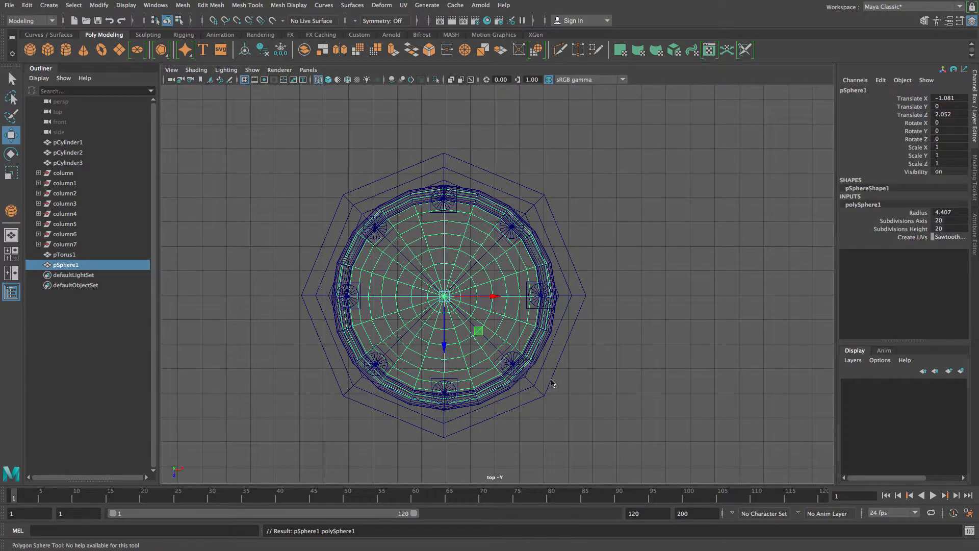
Raise the sphere clear above the torus ring, to about 11.14 in Y.
key(space)
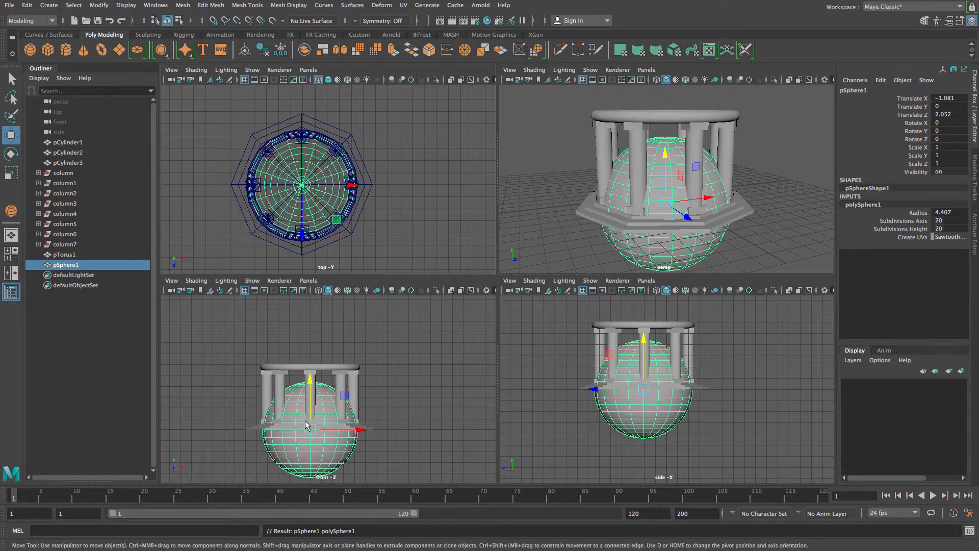
drag(313, 387, 360, 319)
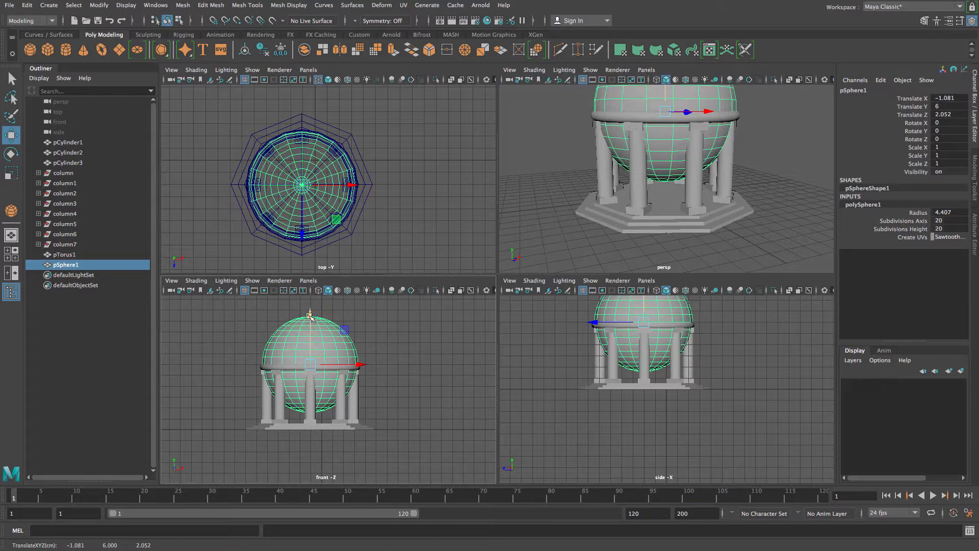
drag(310, 315, 310, 270)
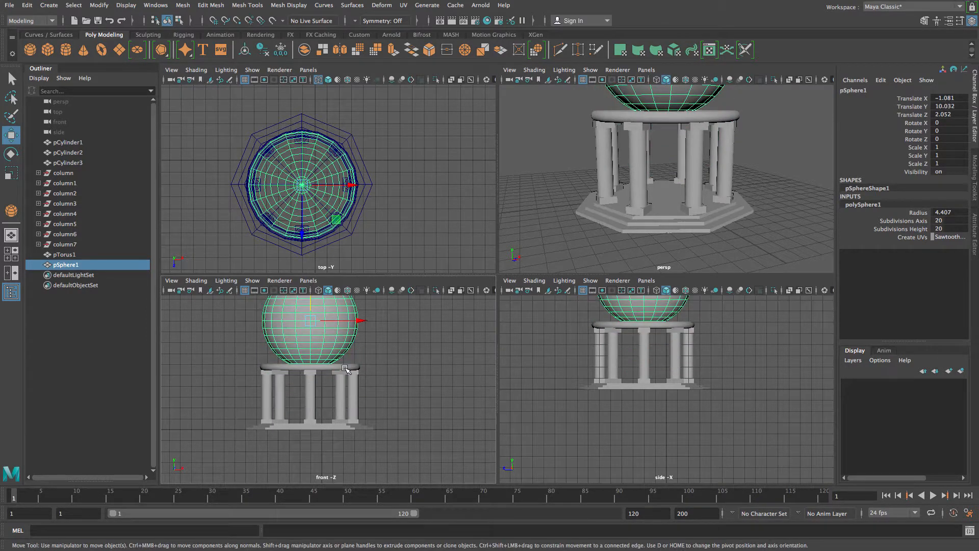
key(space)
scroll(497, 215, down, 5)
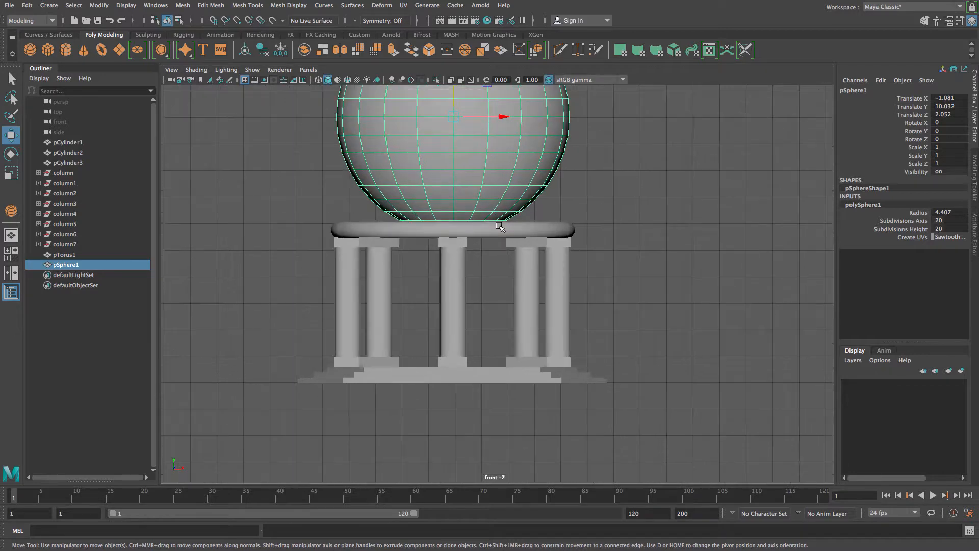
drag(471, 136, 471, 120)
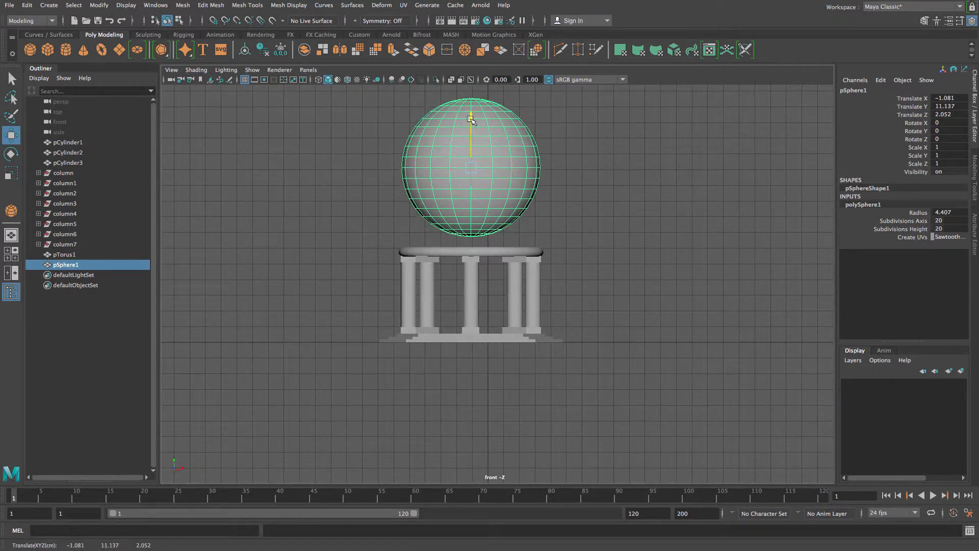
Delete the faces of the sphere's lower half to leave a dome, and return to object mode.
right_click(491, 147)
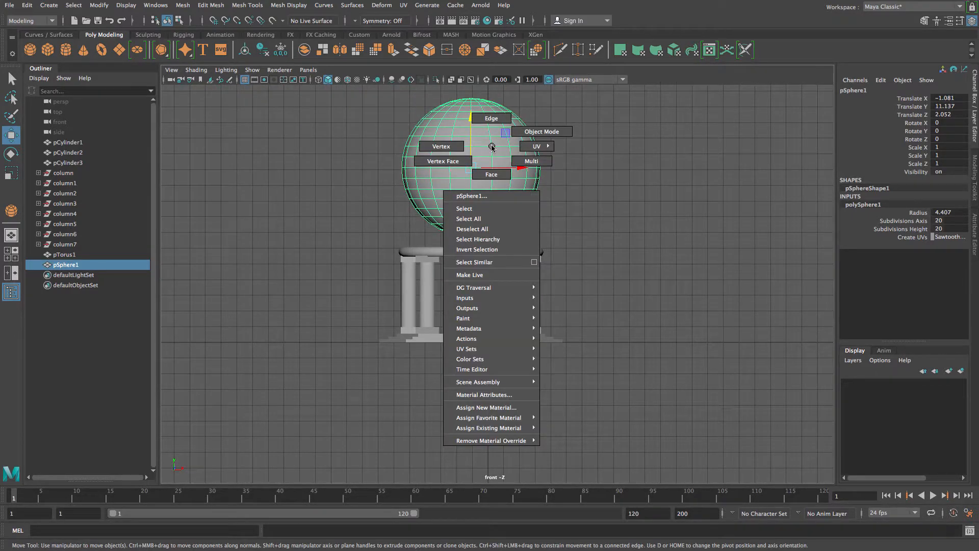
click(491, 175)
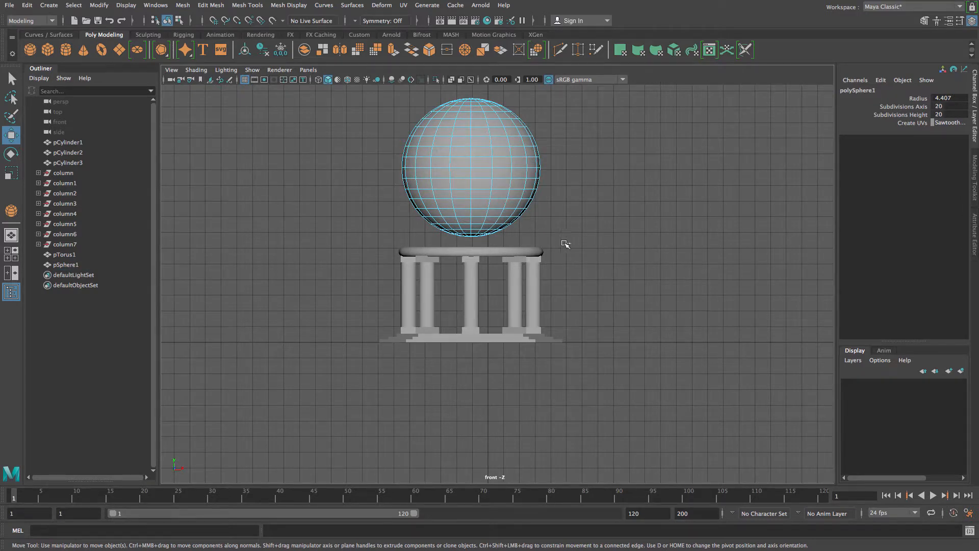
drag(571, 244, 379, 165)
key(Delete)
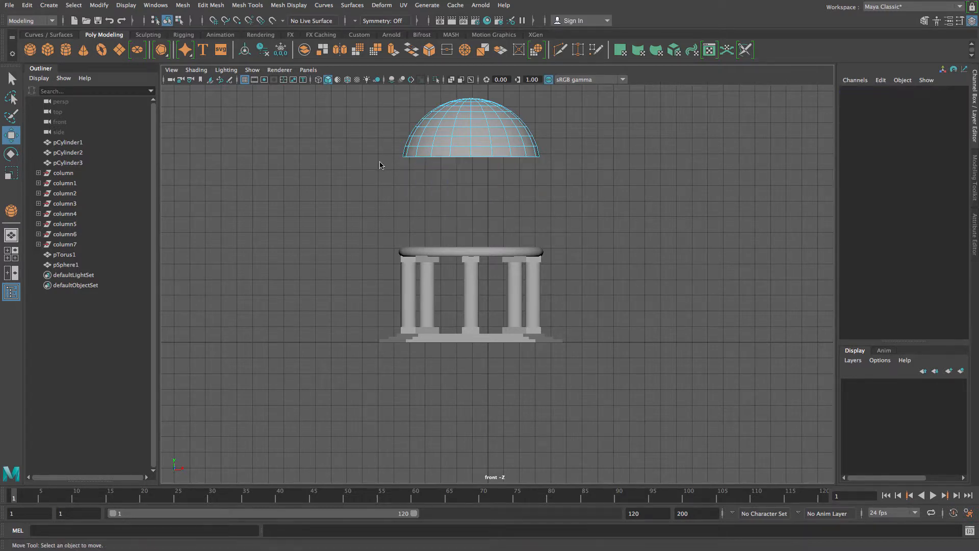
right_drag(481, 130, 531, 116)
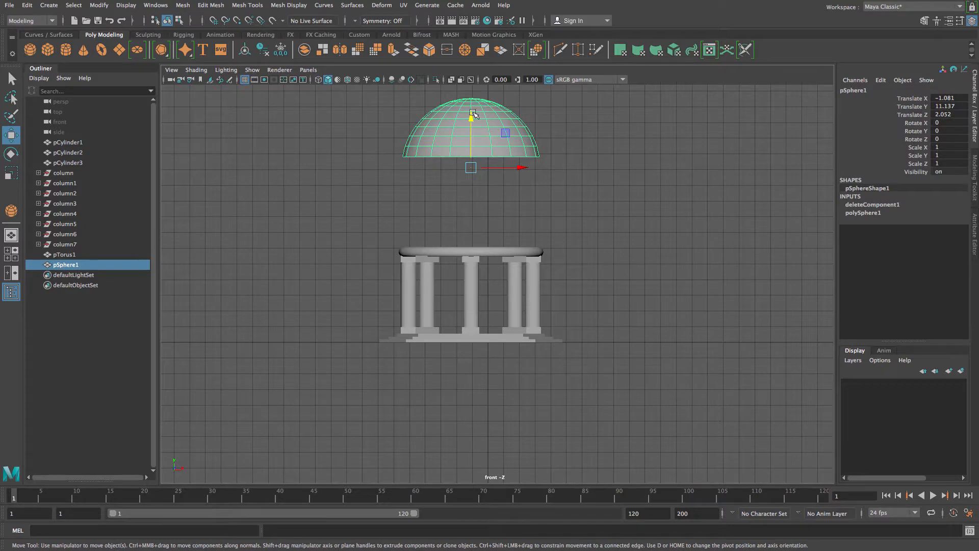
Lower the dome onto the torus ring at about 5.29 in Y and inspect the building in perspective.
drag(470, 119, 470, 211)
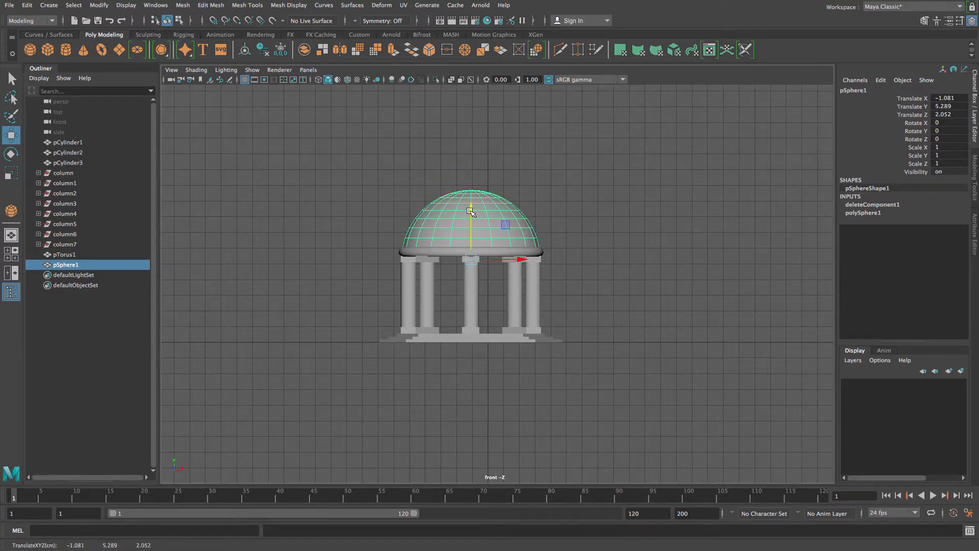
key(space)
key(space)
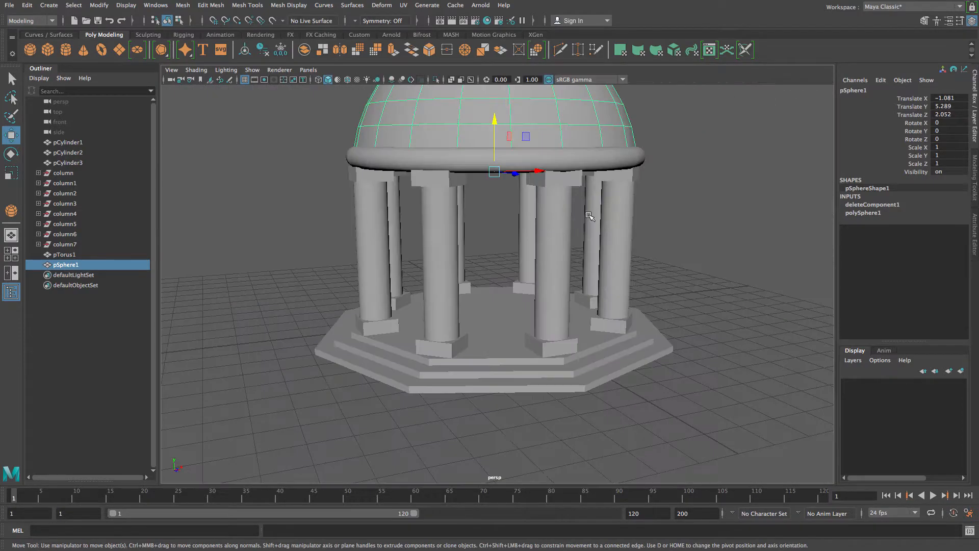
alt+drag(456, 231, 431, 265)
scroll(461, 275, down, 5)
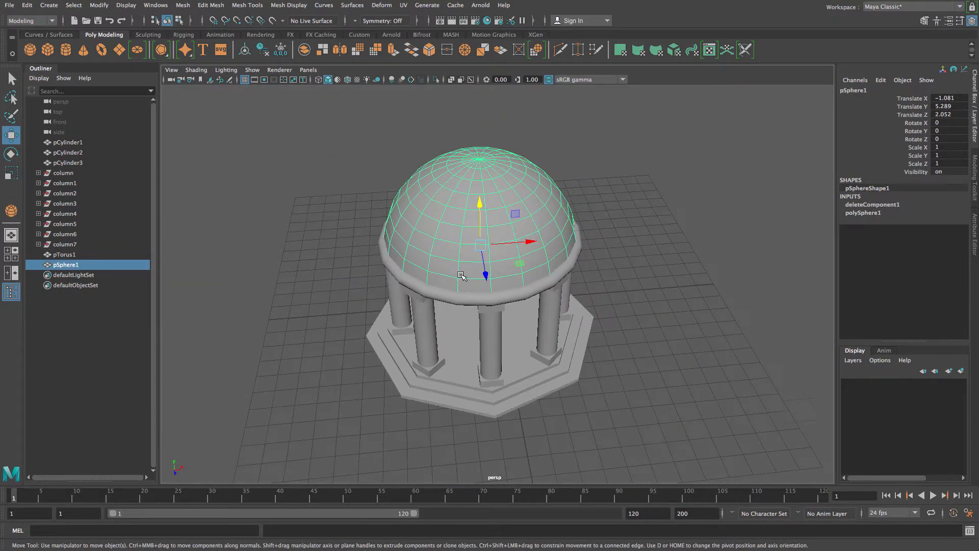
alt+drag(455, 317, 472, 272)
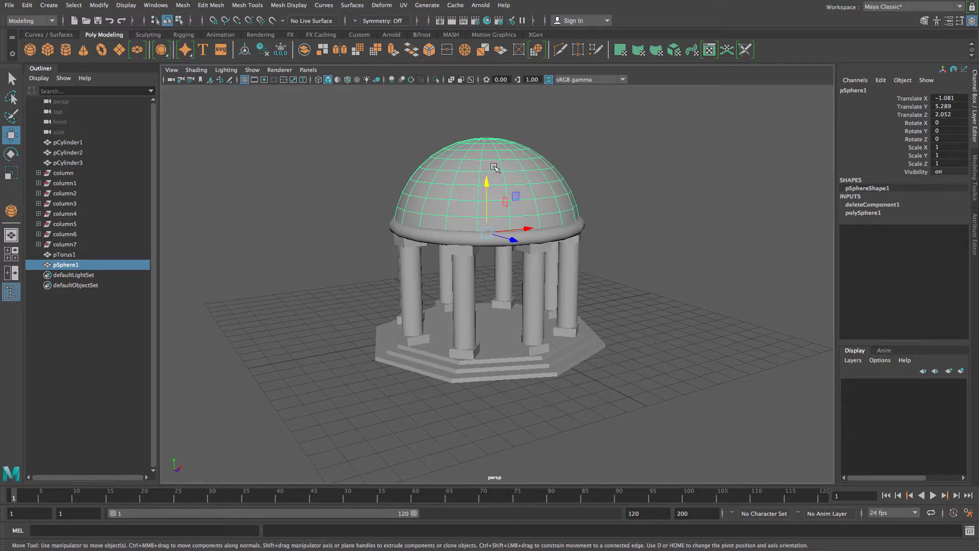
Extrude every other face of one upper ring around the dome outward by about 0.315 units.
right_drag(508, 166, 508, 195)
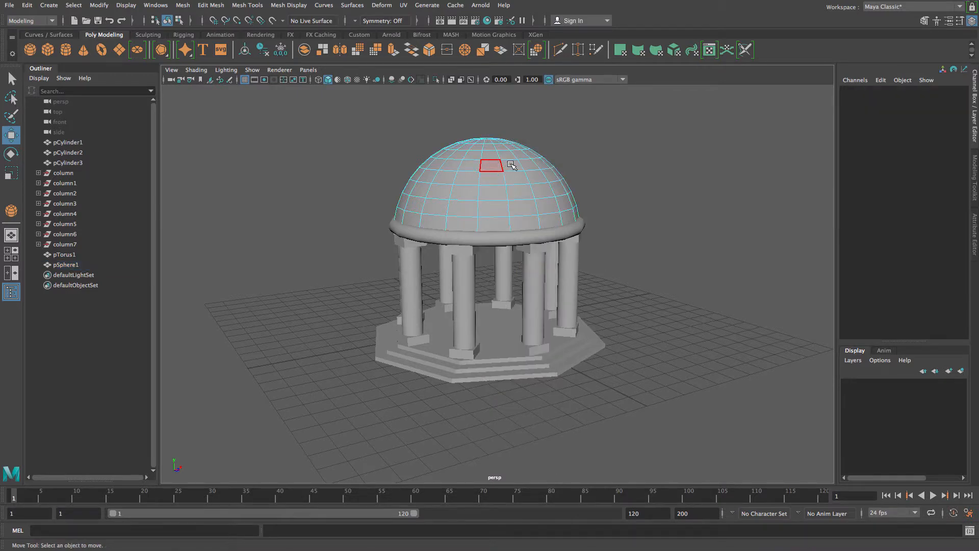
click(491, 162)
key(q)
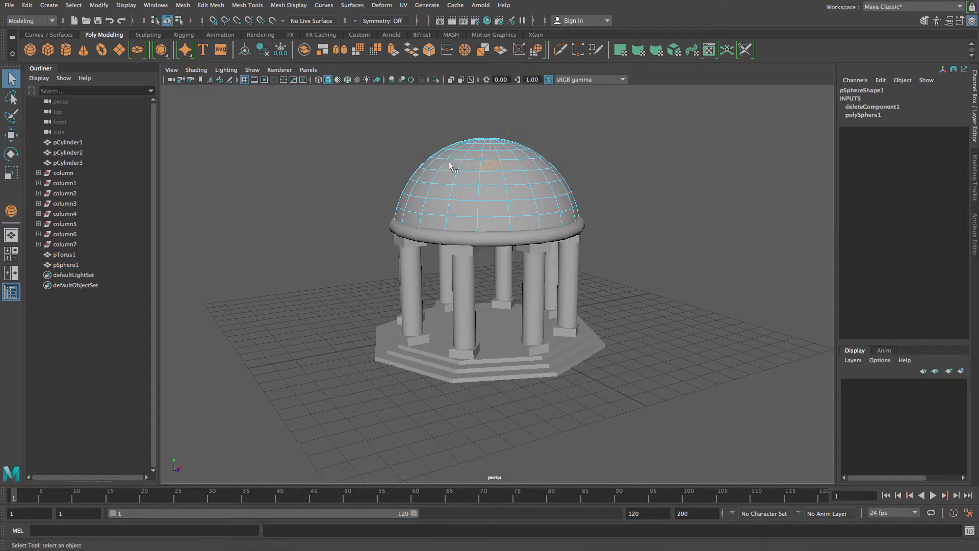
shift+click(451, 164)
alt+drag(435, 208, 485, 267)
shift+click(495, 292)
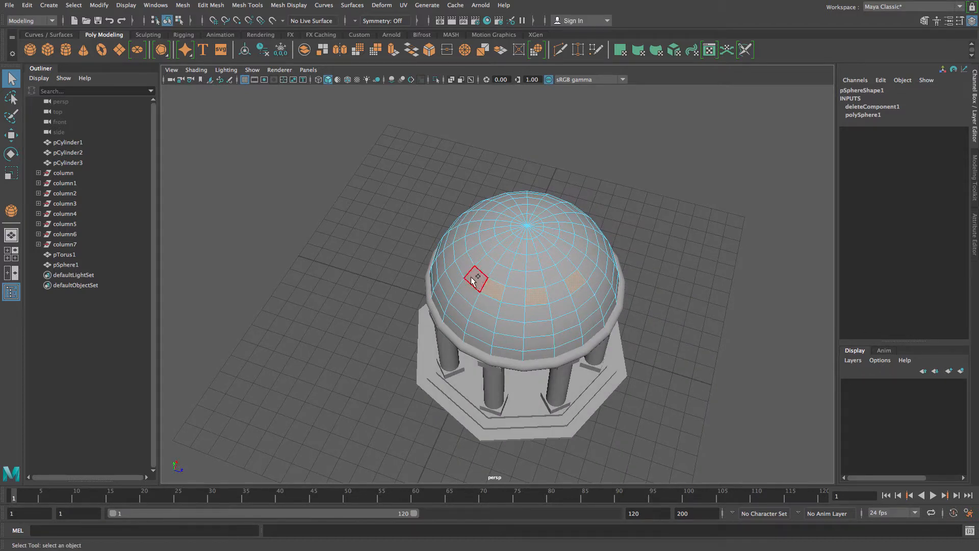
shift+click(464, 263)
shift+click(460, 236)
alt+drag(619, 257, 466, 352)
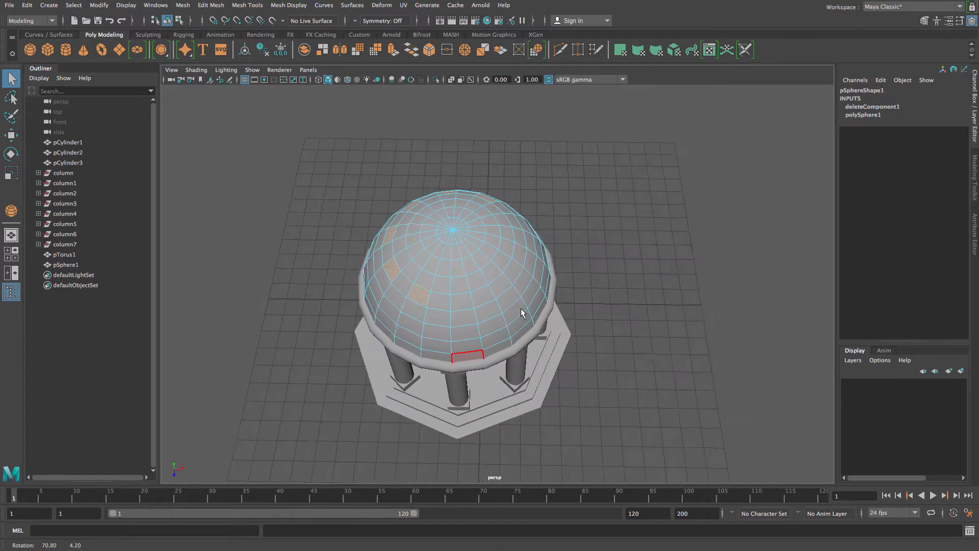
shift+click(459, 302)
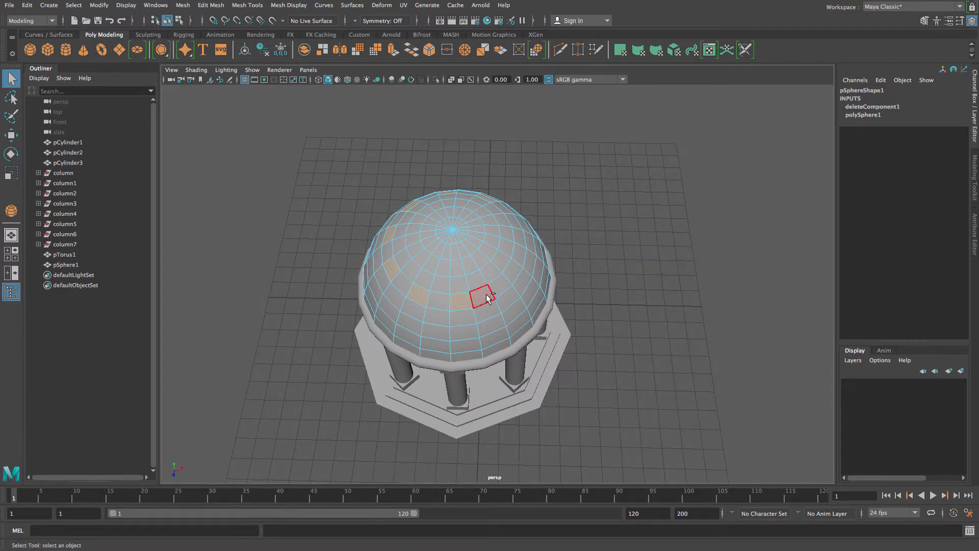
shift+click(499, 284)
shift+click(518, 257)
click(393, 51)
drag(544, 203, 546, 195)
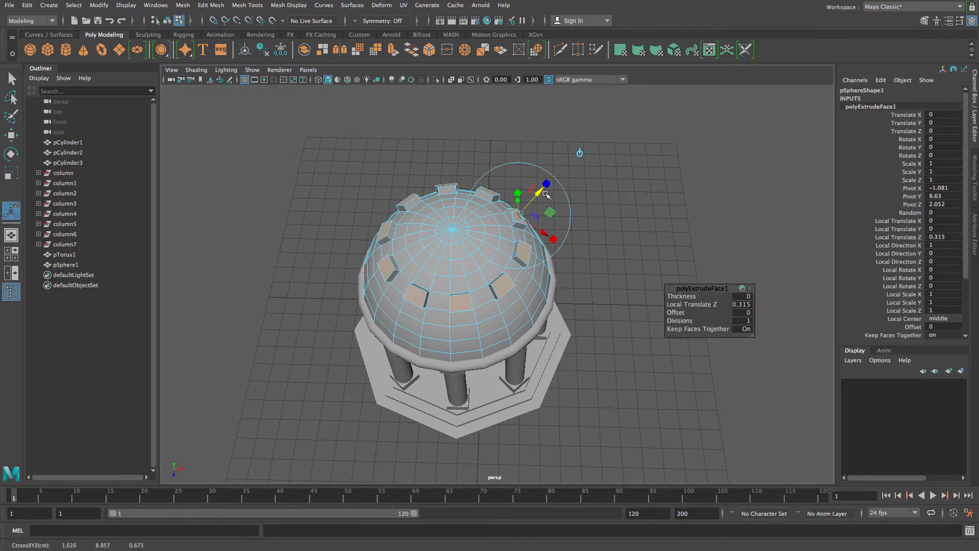
mouse_move(520, 331)
alt+mouse_down()
mouse_move(512, 281)
mouse_move(518, 336)
alt+mouse_up()
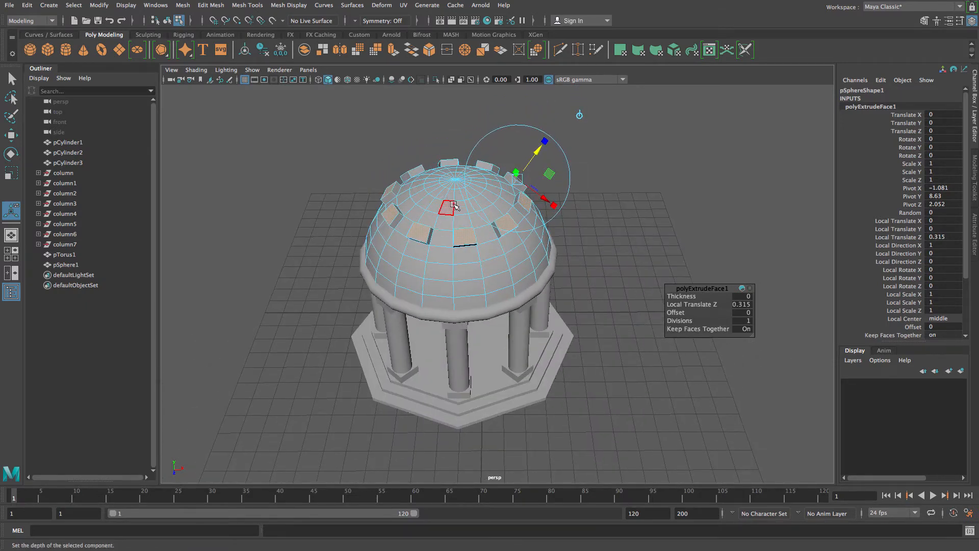
Pull the dome's apex vertex up to about 13.17 in Y to form a spire, and return to object mode.
right_drag(454, 205, 420, 207)
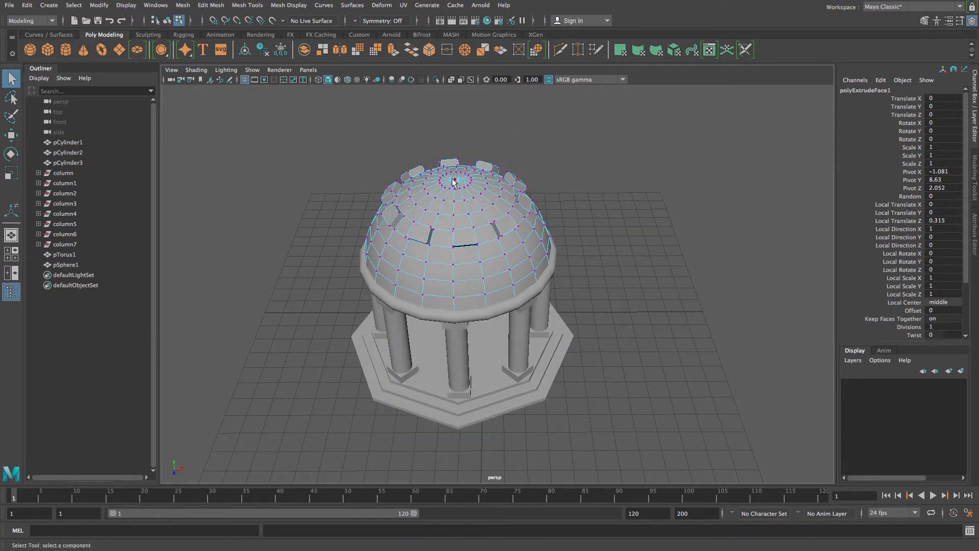
click(455, 181)
key(w)
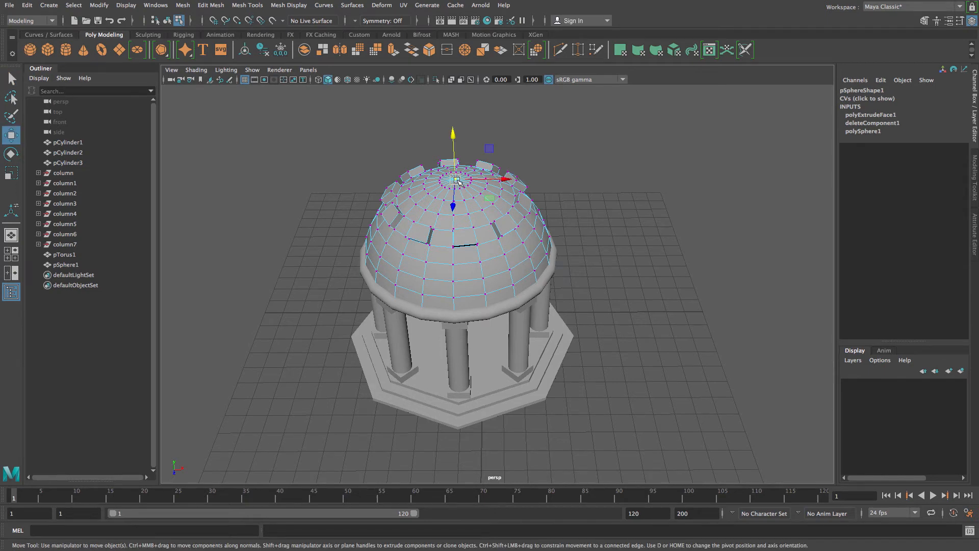
drag(454, 134, 456, 45)
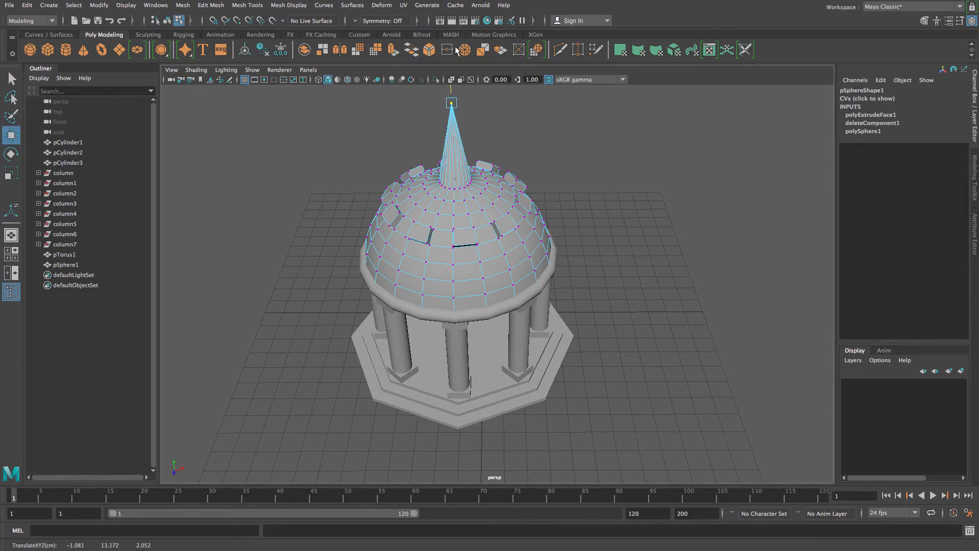
alt+drag(501, 289, 503, 260)
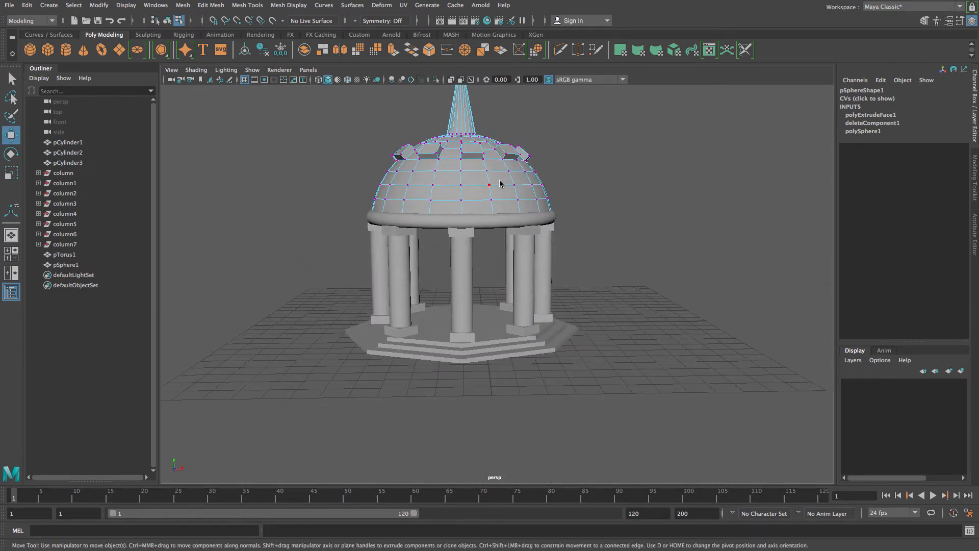
right_drag(500, 181, 536, 169)
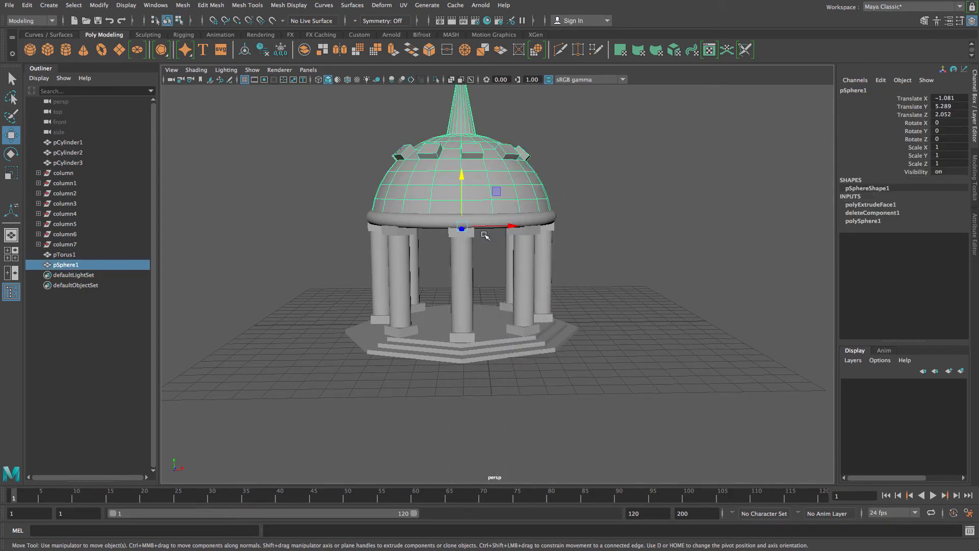
scroll(485, 236, up, 3)
scroll(485, 236, down, 5)
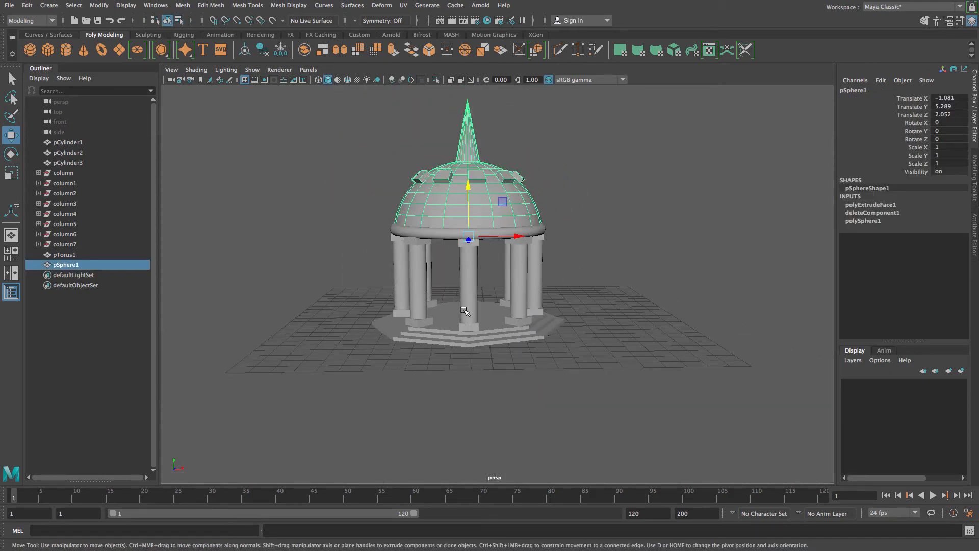
alt+drag(361, 291, 394, 292)
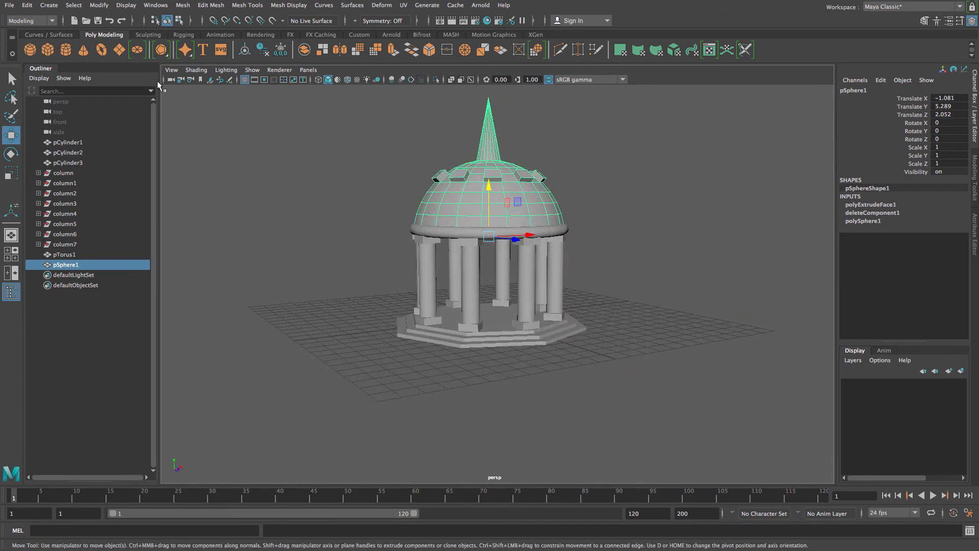